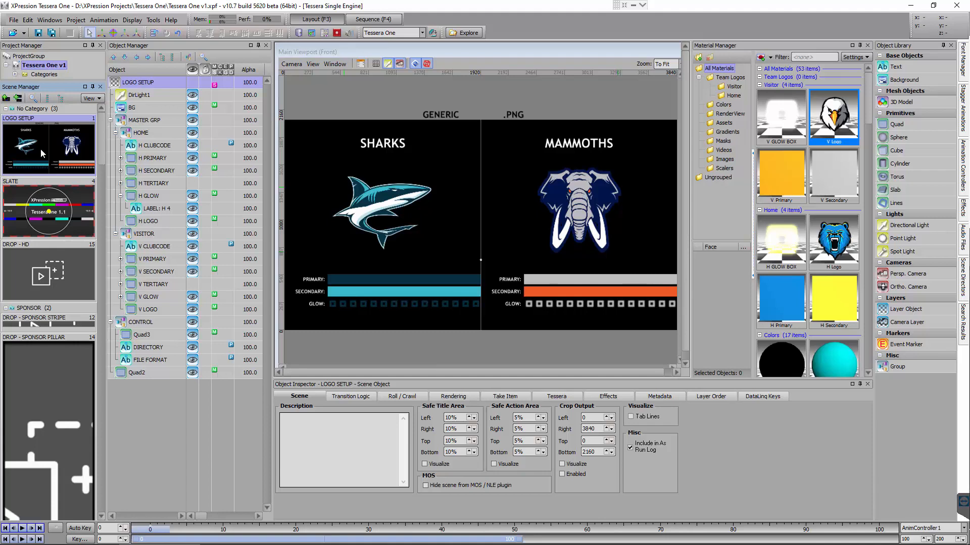
# Examine the glow box, logo, primary and secondary materials in the Home and Visitor groups
pyautogui.click(779, 126)
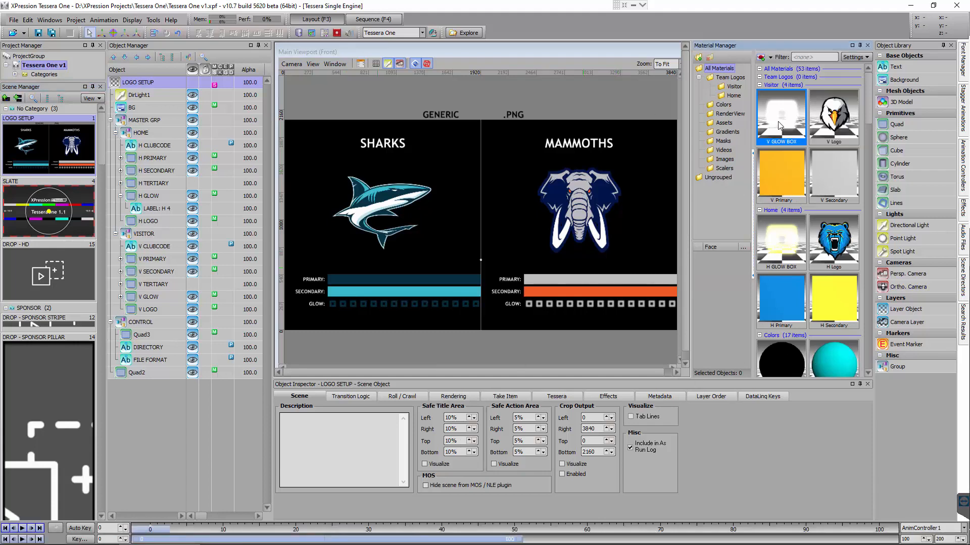
pyautogui.click(781, 262)
pyautogui.click(838, 258)
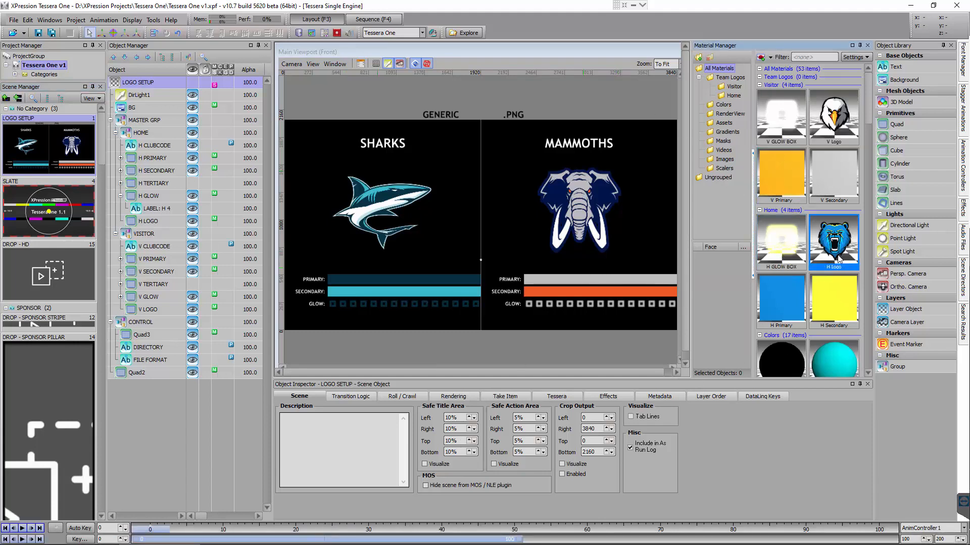
pyautogui.click(785, 316)
pyautogui.click(824, 306)
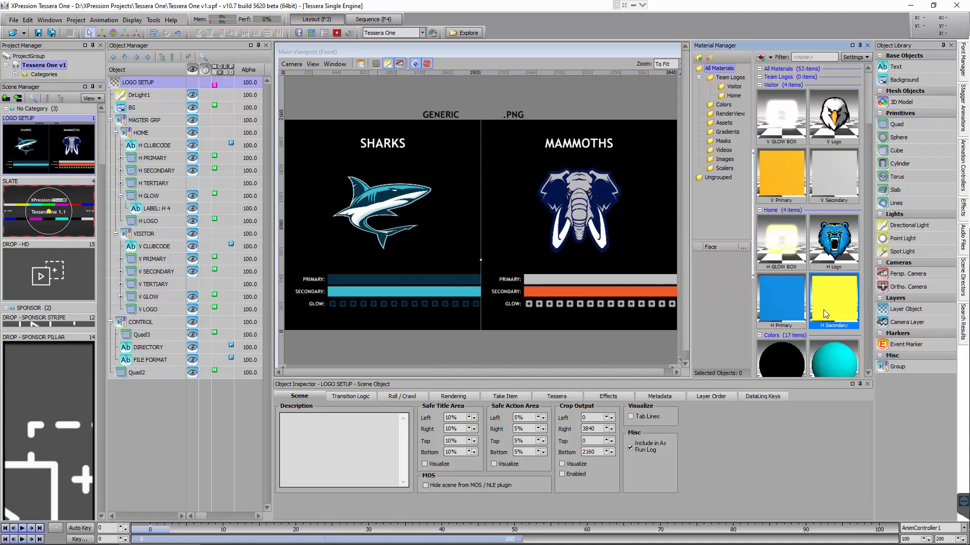
pyautogui.click(781, 118)
pyautogui.click(837, 110)
pyautogui.click(783, 183)
pyautogui.click(845, 179)
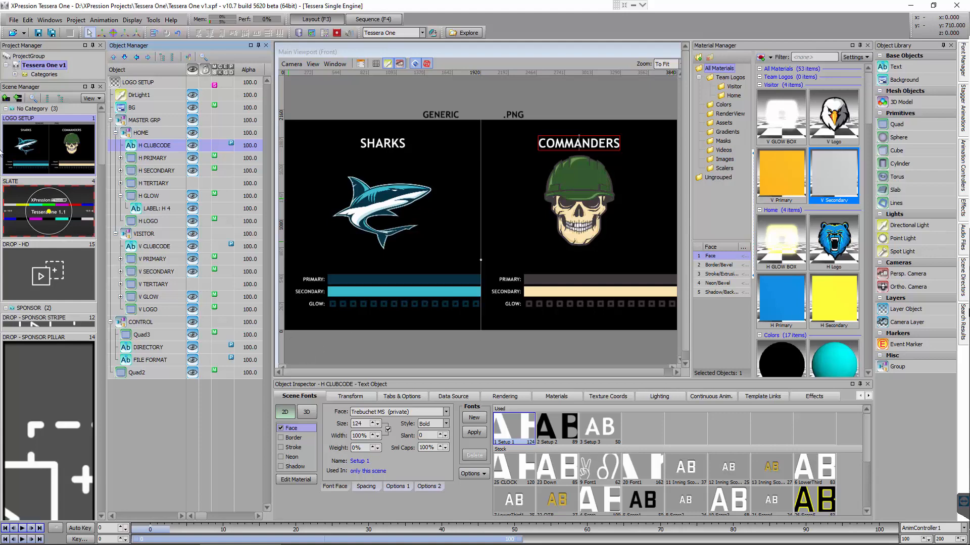
# Open the script of the LOGO SETUP scene and check its OnOnline and OnPreviewRender events
pyautogui.click(122, 87)
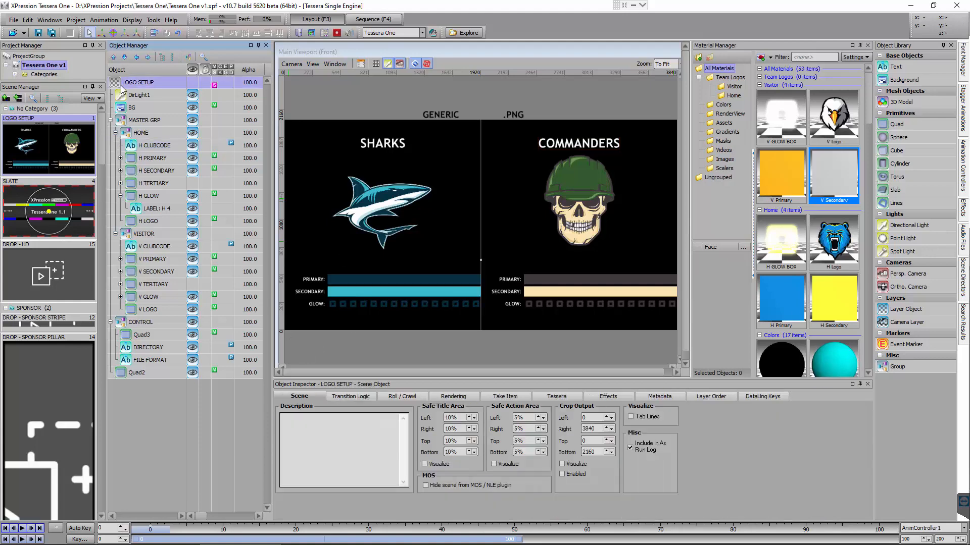
pyautogui.click(214, 87)
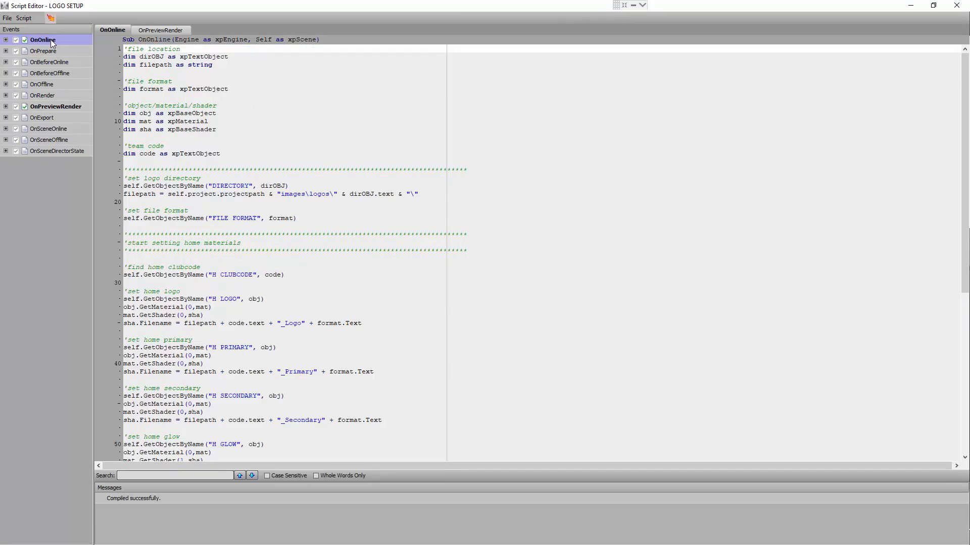
pyautogui.click(55, 106)
pyautogui.click(37, 43)
pyautogui.click(52, 106)
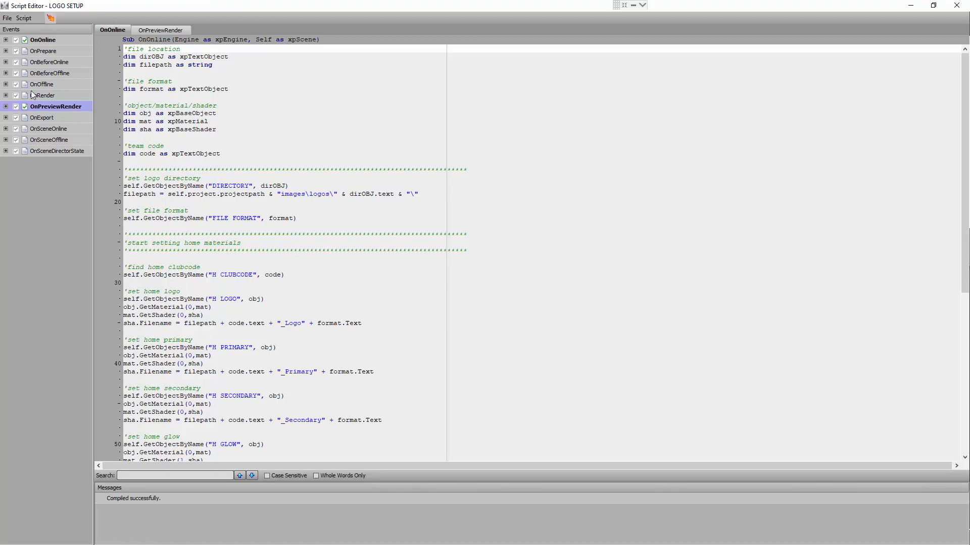
# Examine the logo file path line in the OnOnline script beside the scene, and minimize the script editor
pyautogui.doubleClick(408, 8)
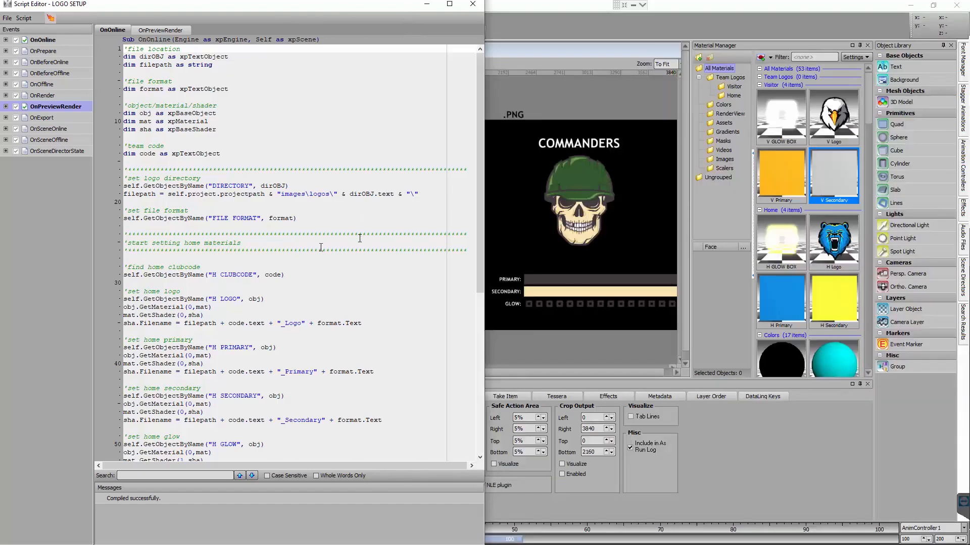
pyautogui.moveTo(168, 194); pyautogui.dragTo(262, 194)
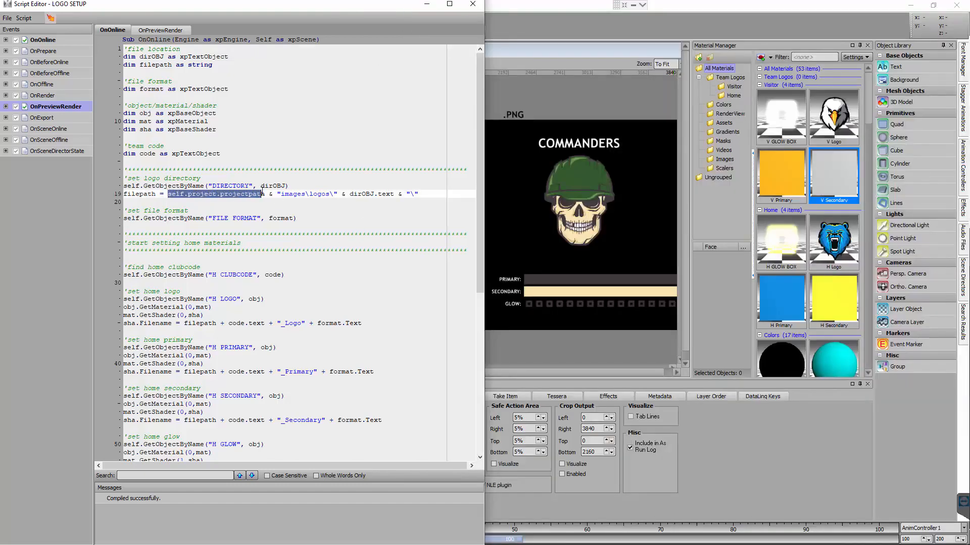
pyautogui.doubleClick(292, 194)
pyautogui.click(292, 195)
pyautogui.doubleClick(318, 194)
pyautogui.click(327, 234)
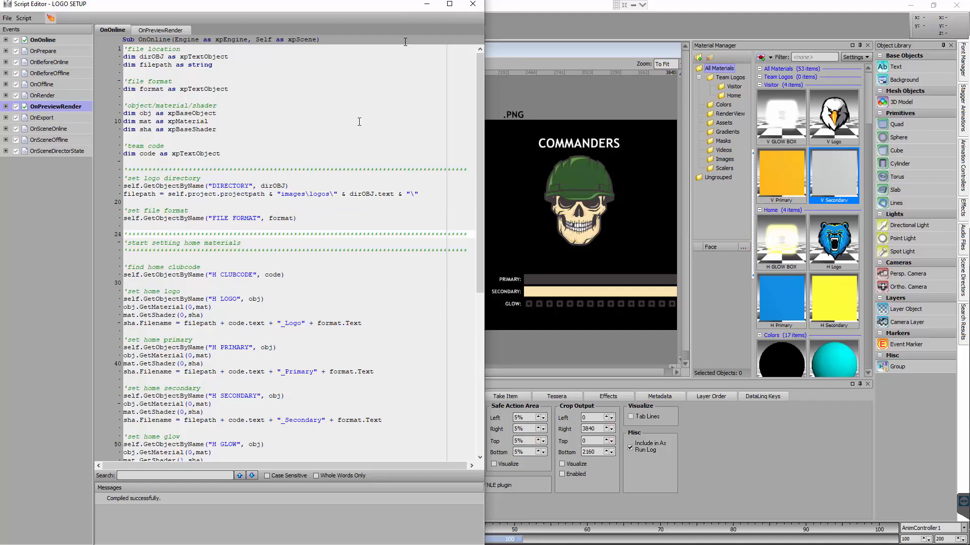
pyautogui.click(427, 4)
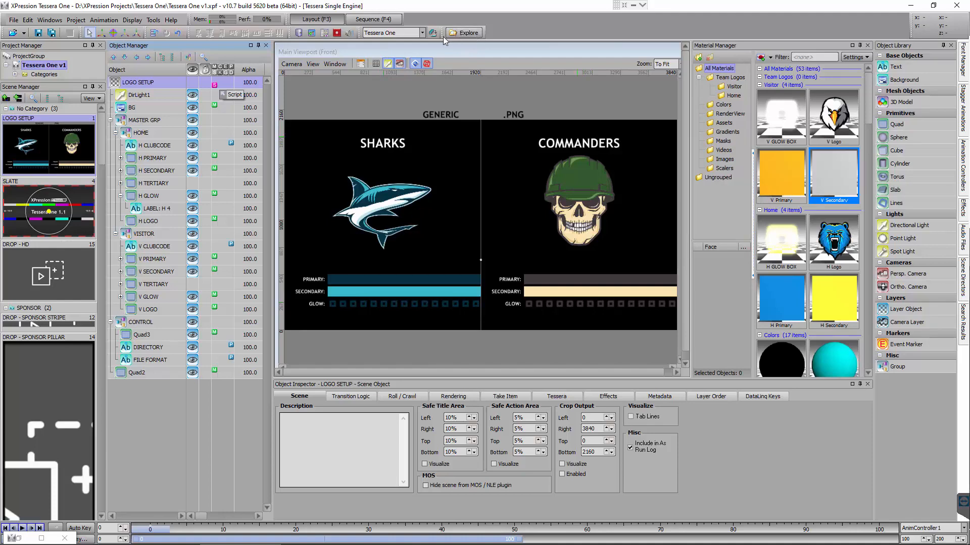
# Open the project folder in File Explorer and browse to Images\logos\GENERIC, keeping the scene's directory label in view
pyautogui.click(461, 34)
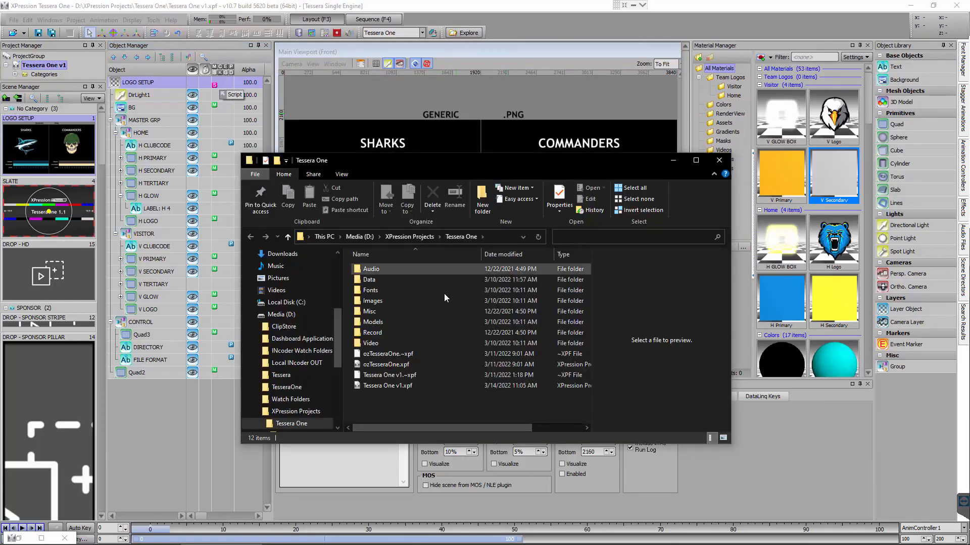
pyautogui.doubleClick(389, 300)
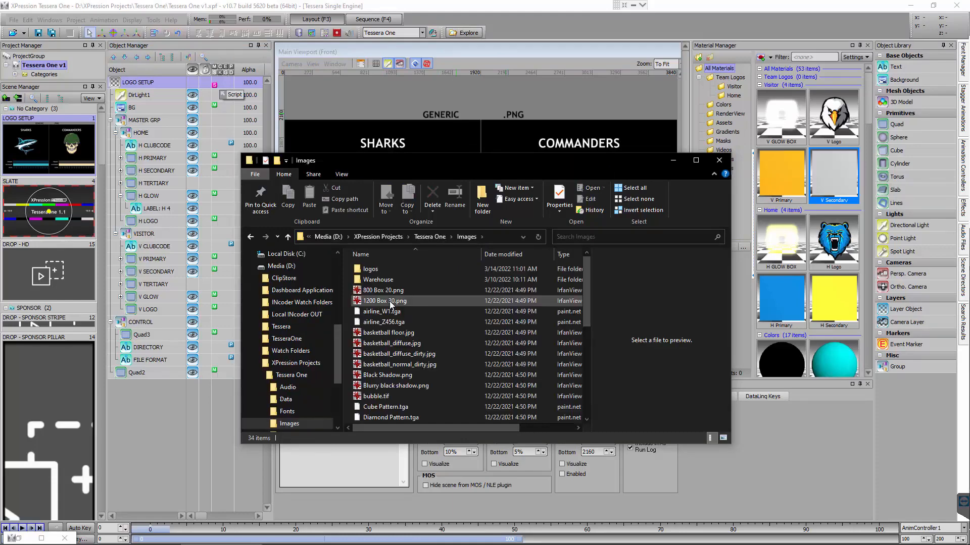
pyautogui.doubleClick(393, 270)
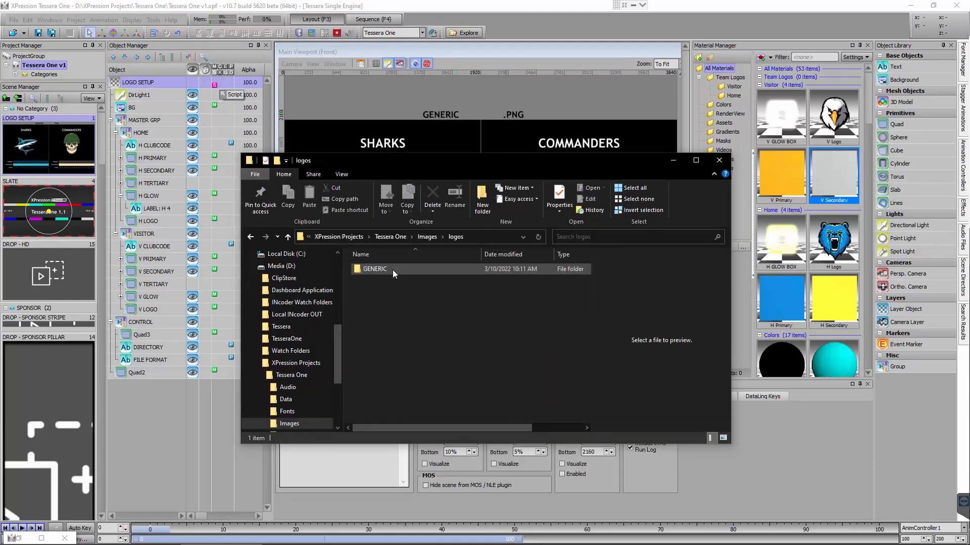
pyautogui.moveTo(449, 159); pyautogui.dragTo(520, 215)
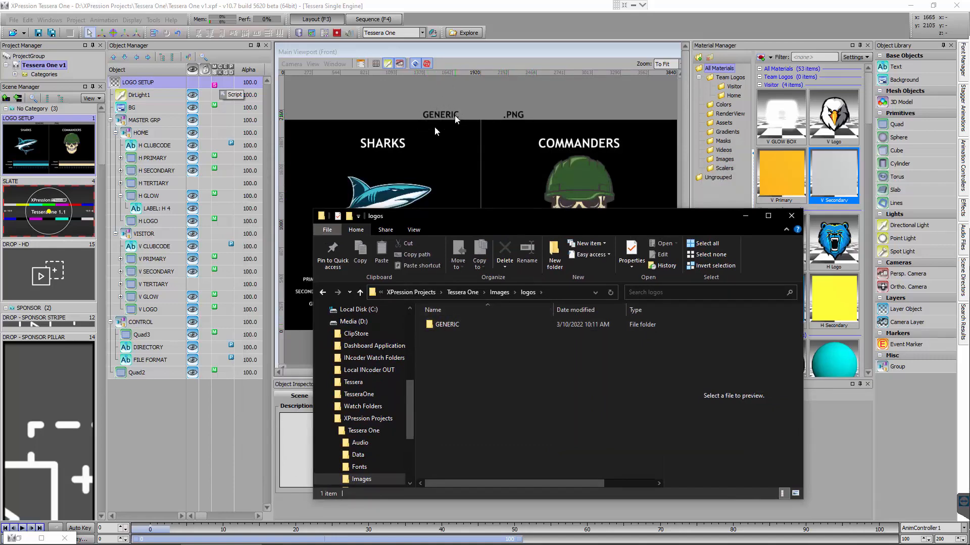
pyautogui.click(441, 325)
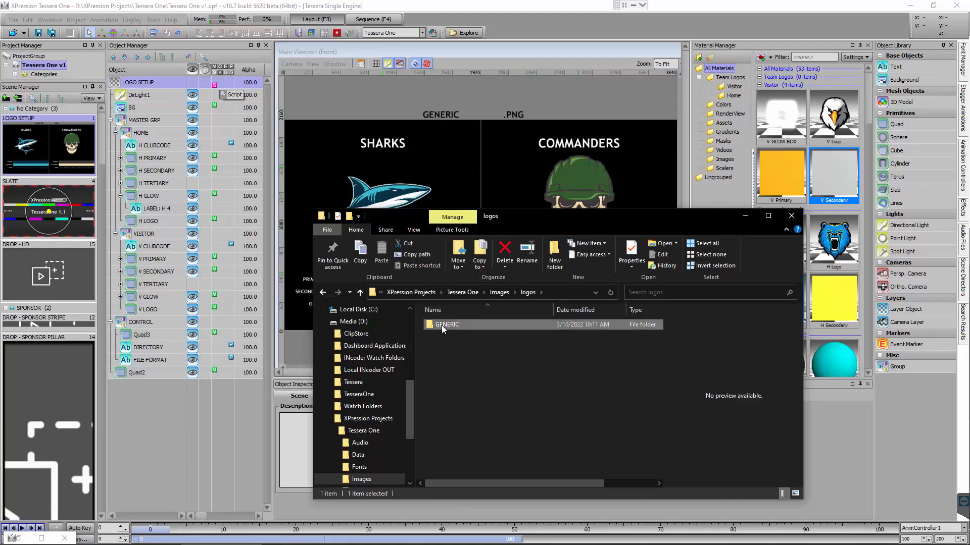
pyautogui.doubleClick(441, 326)
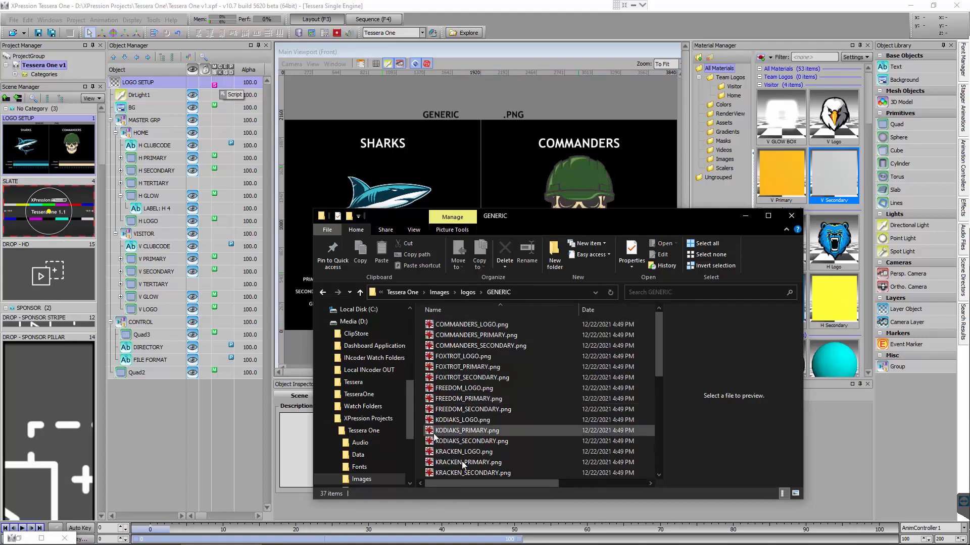
# Preview COMMANDERS_LOGO.png and COMMANDERS_PRIMARY.png to check how the team image files are named
pyautogui.click(483, 328)
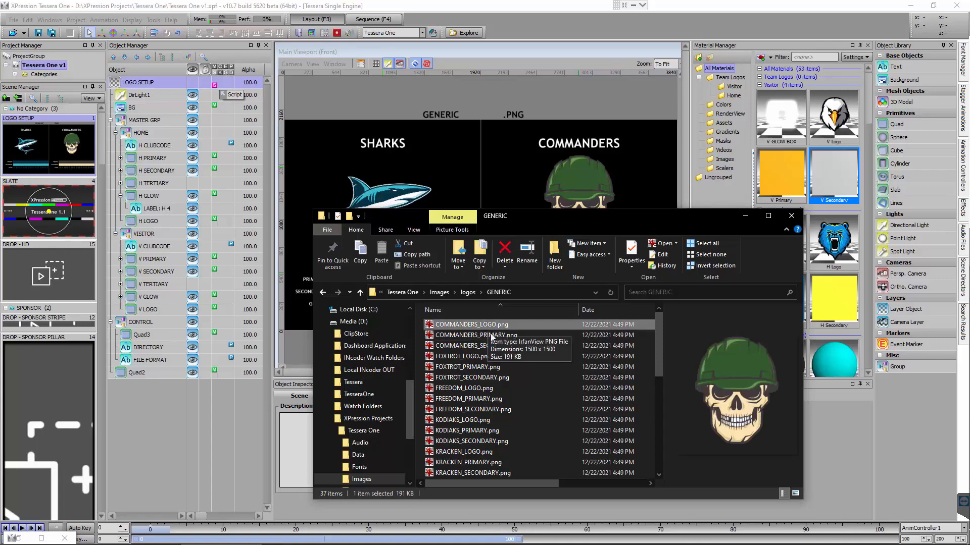
pyautogui.click(491, 337)
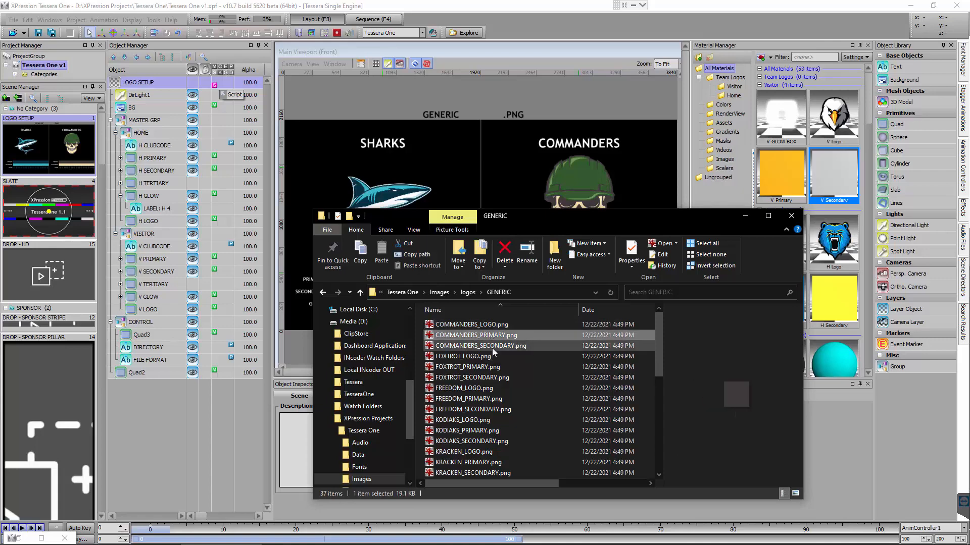
pyautogui.rightClick(492, 340)
pyautogui.click(512, 338)
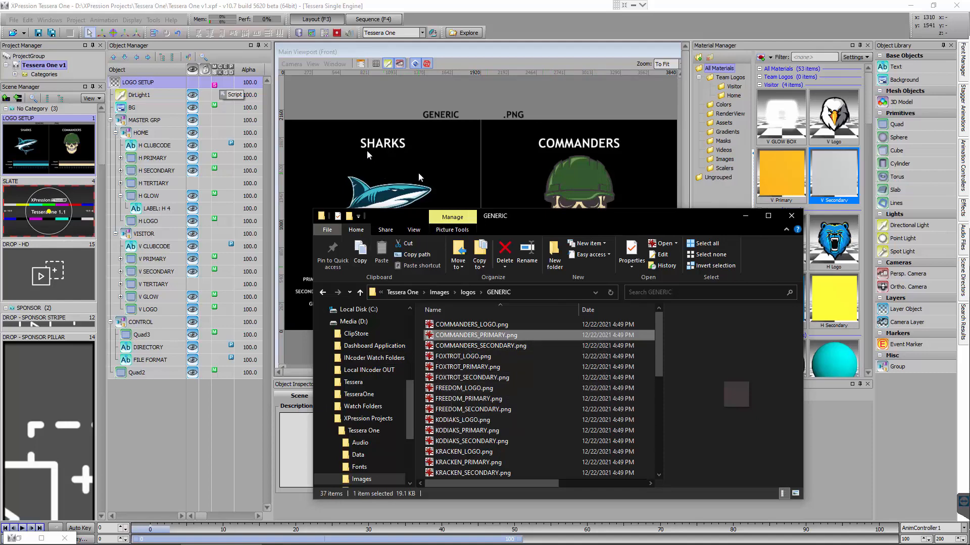
# Change the visitor club code text in the LOGO SETUP scene to KRACKEN
pyautogui.click(382, 145)
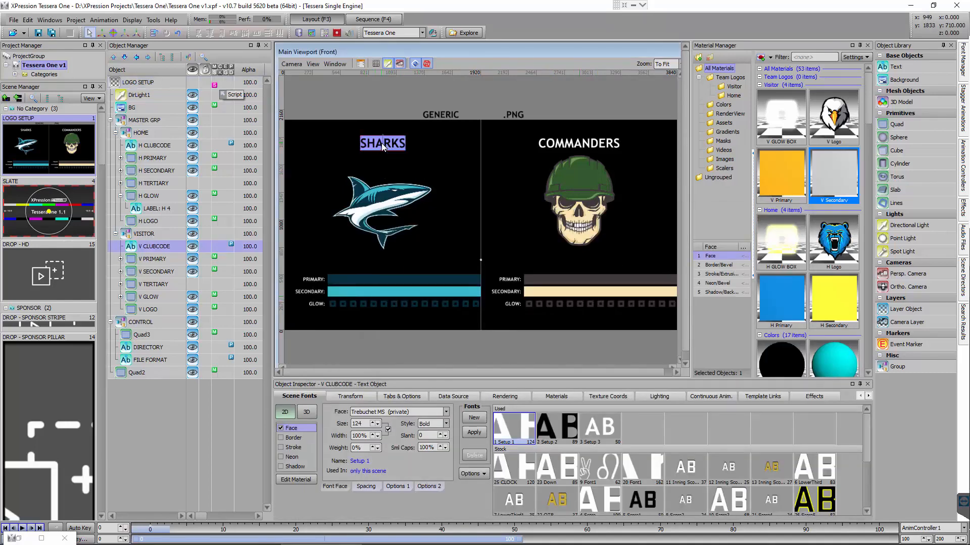
pyautogui.write('KRACKEN')
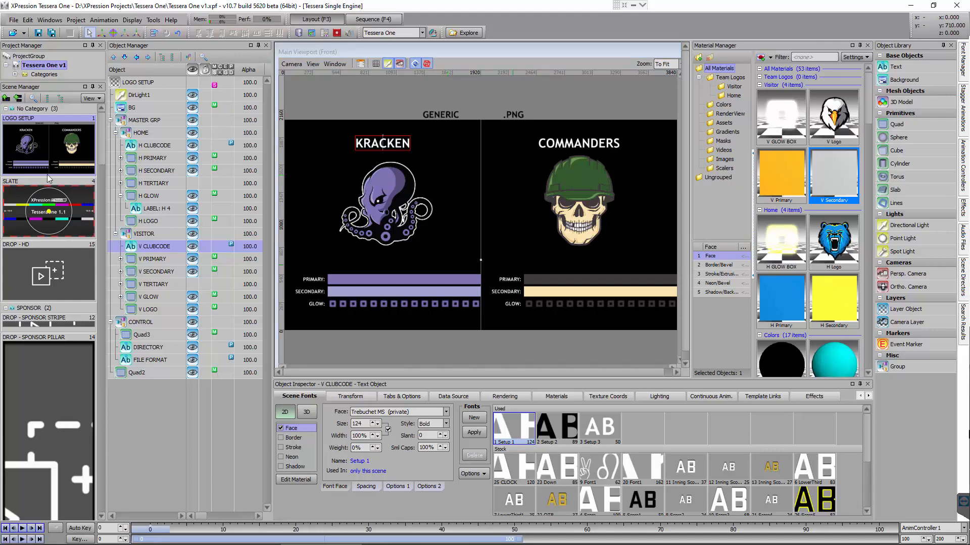
# Regenerate all scene thumbnails and check the team branding on the TRANS - VISITOR and BASEBALL SCOREBOARD scenes
pyautogui.scroll(-10, 47, 174)
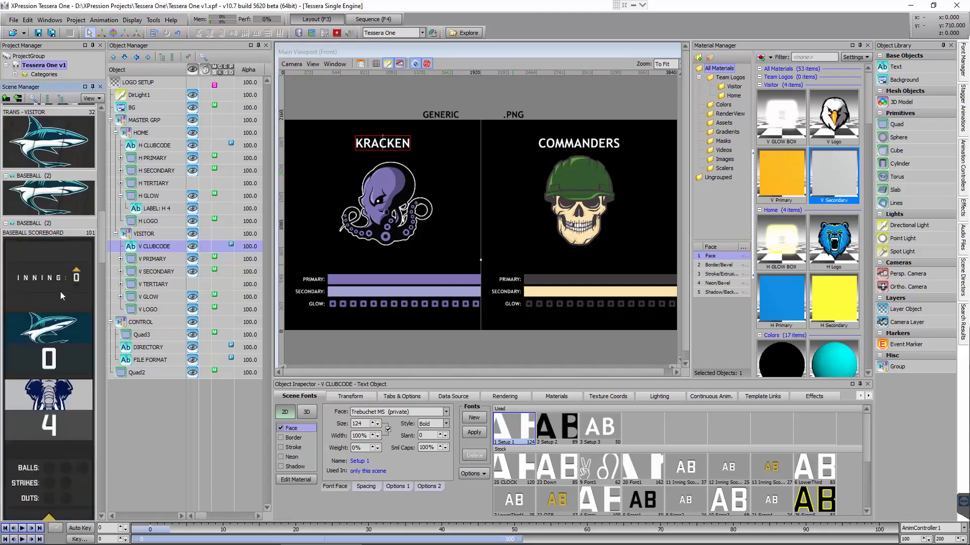
pyautogui.click(61, 294)
pyautogui.click(45, 159)
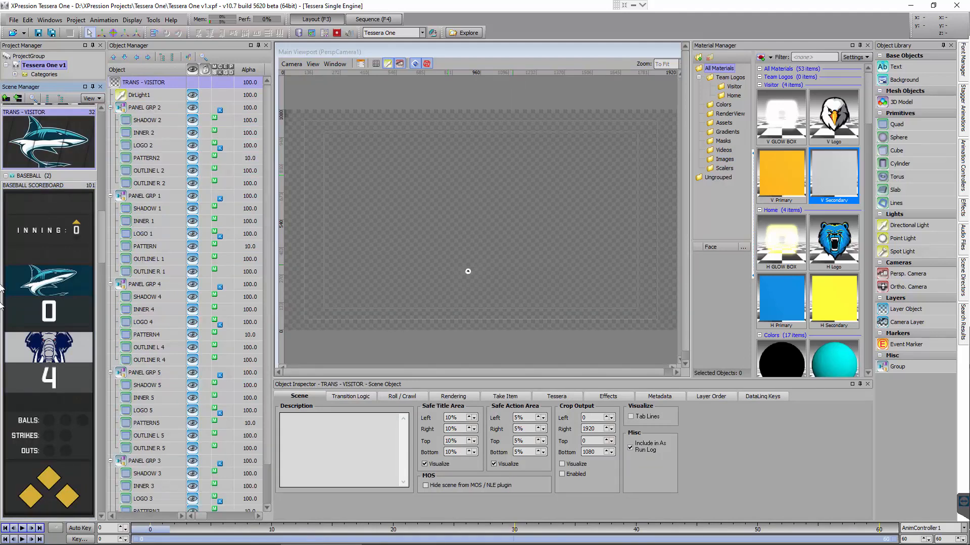
pyautogui.rightClick(66, 148)
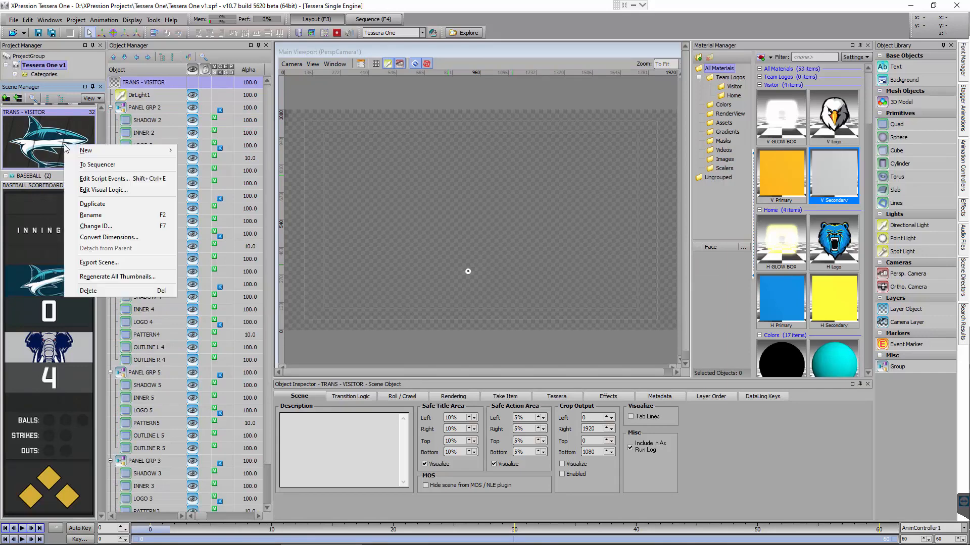
pyautogui.click(149, 278)
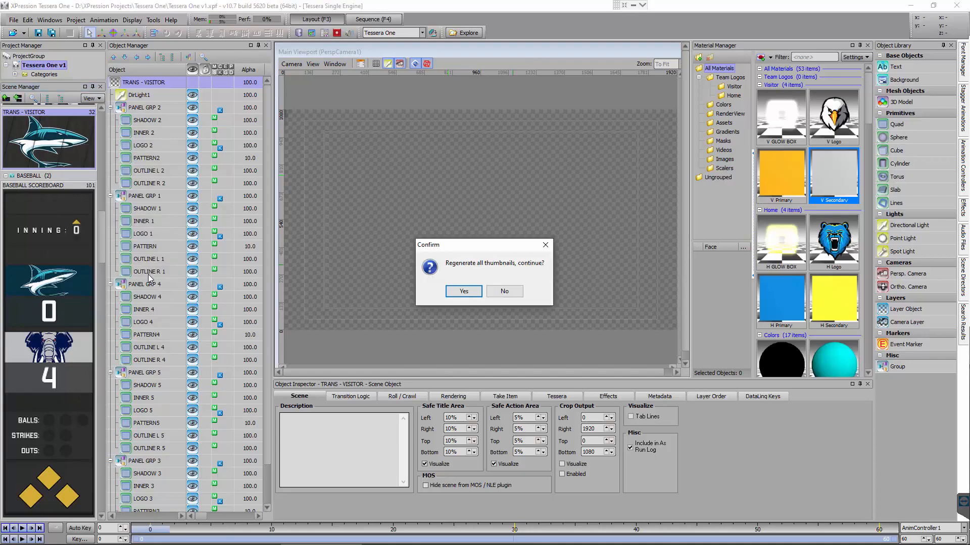
pyautogui.click(457, 292)
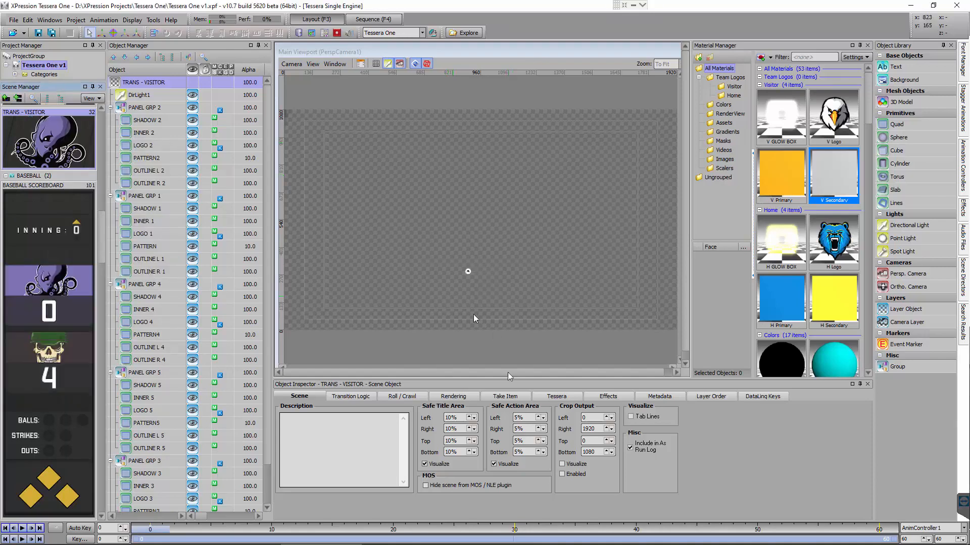
pyautogui.click(49, 291)
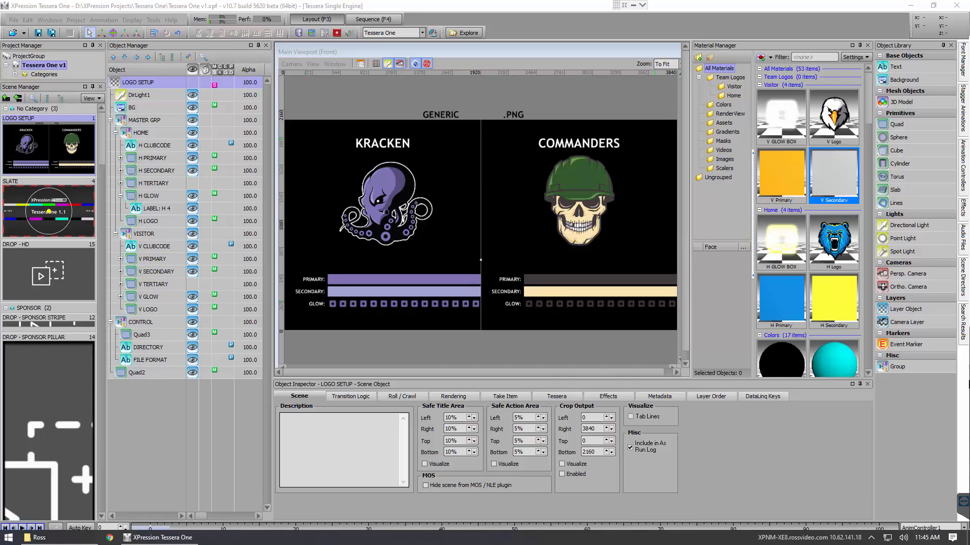
# Switch to File Explorer, review the team images in the Ross folder, and copy that folder from the desktop
pyautogui.click(80, 537)
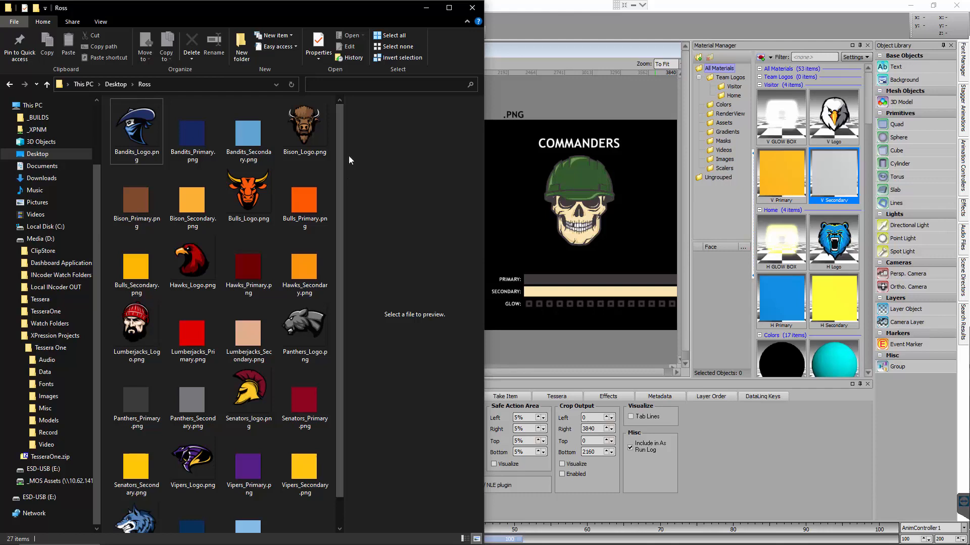
pyautogui.click(110, 84)
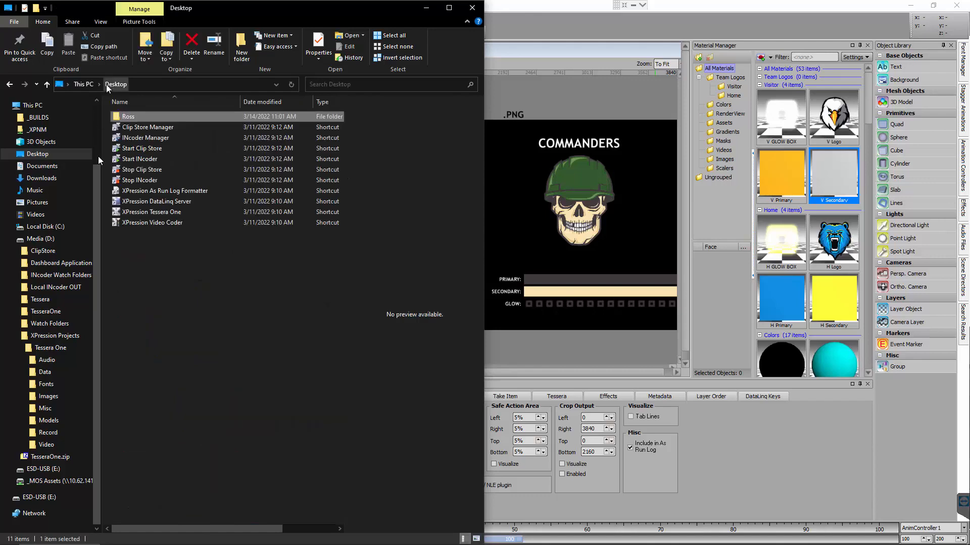
pyautogui.rightClick(126, 119)
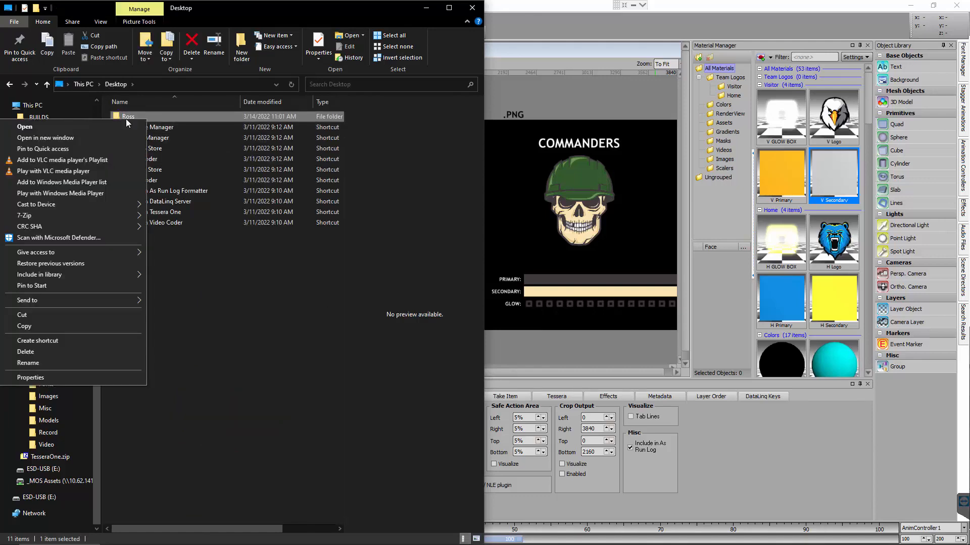
pyautogui.click(174, 116)
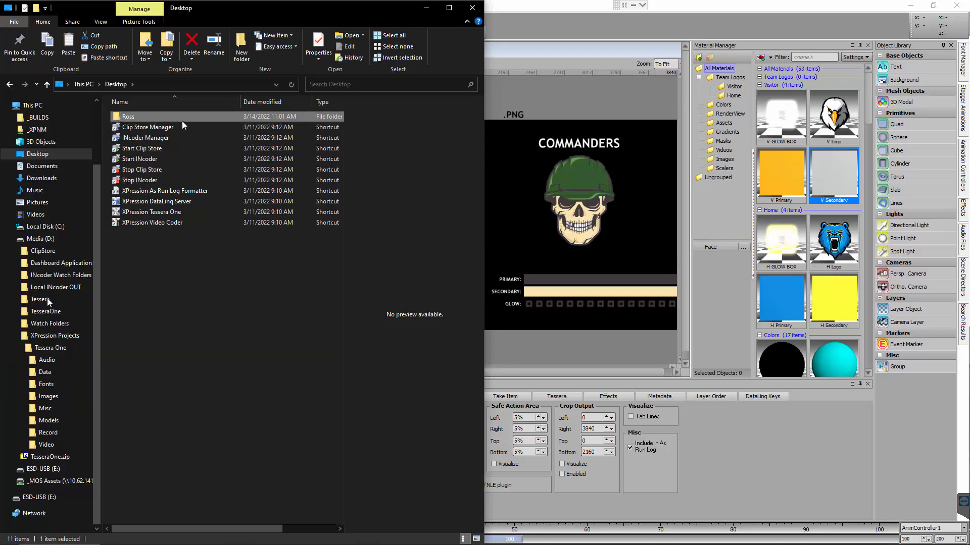
pyautogui.click(415, 10)
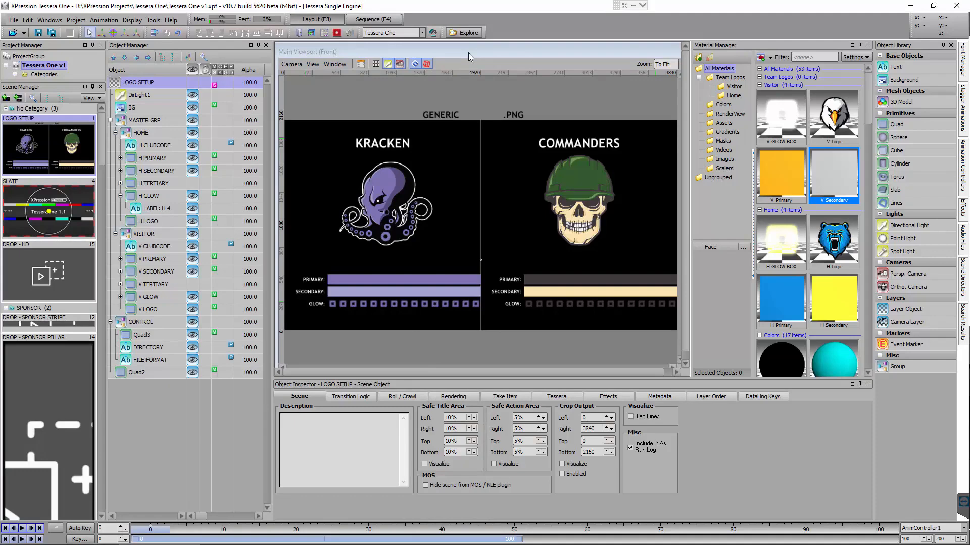
# Paste the copied Ross folder into the project's Images\logos folder and check the team images inside it
pyautogui.click(463, 32)
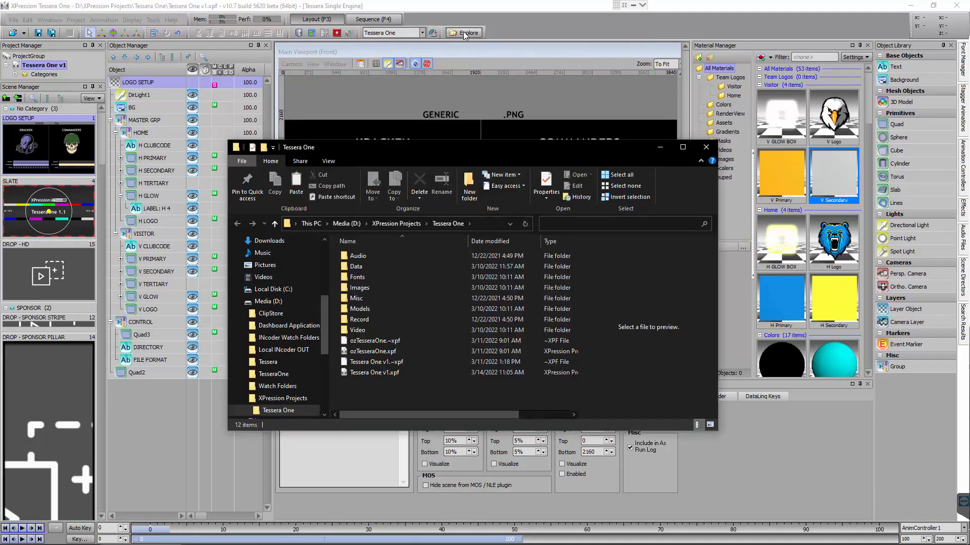
pyautogui.doubleClick(370, 286)
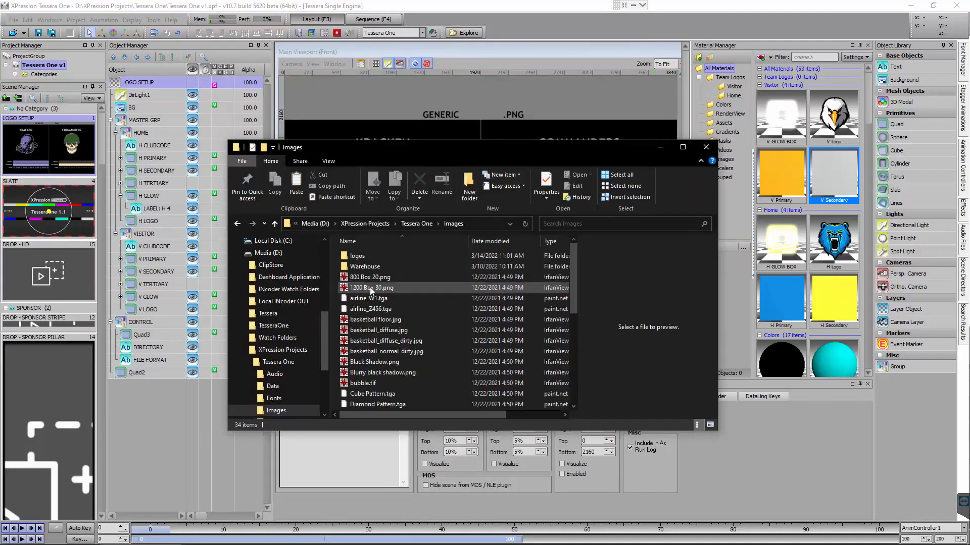
pyautogui.doubleClick(366, 255)
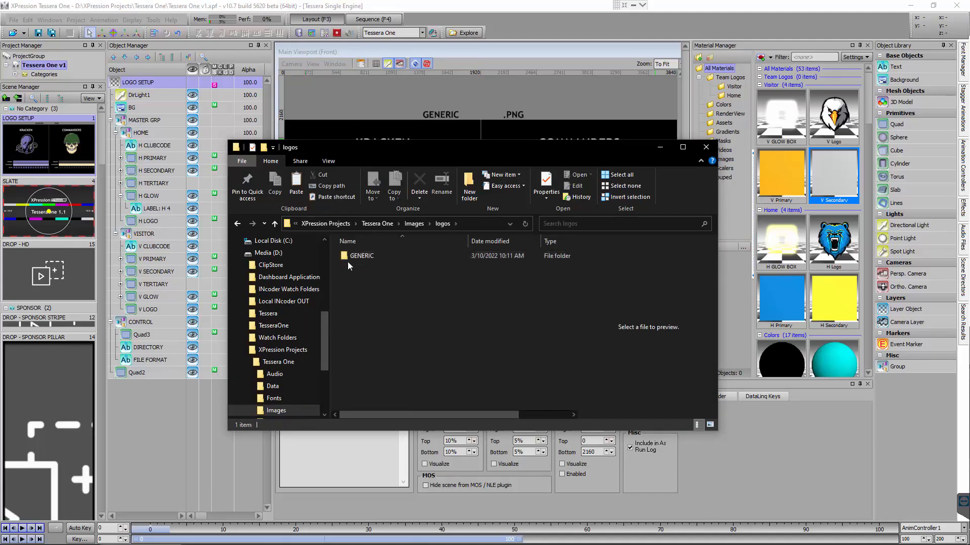
pyautogui.hotkey('ctrl', 'v')
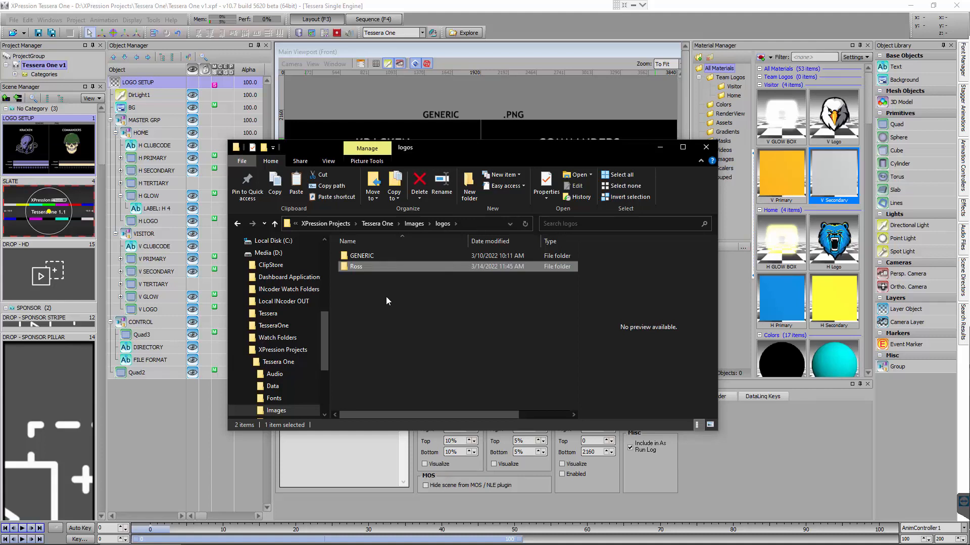
pyautogui.doubleClick(350, 267)
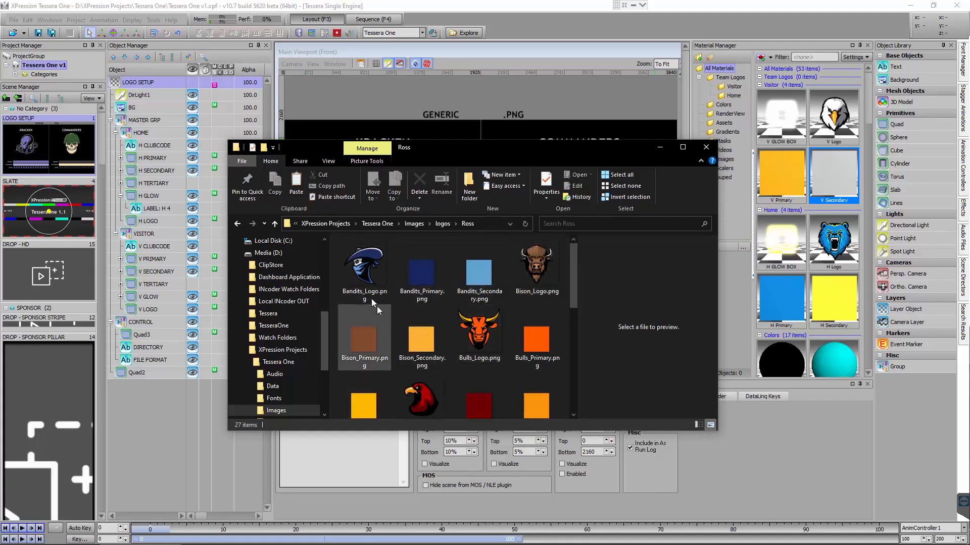
pyautogui.click(661, 146)
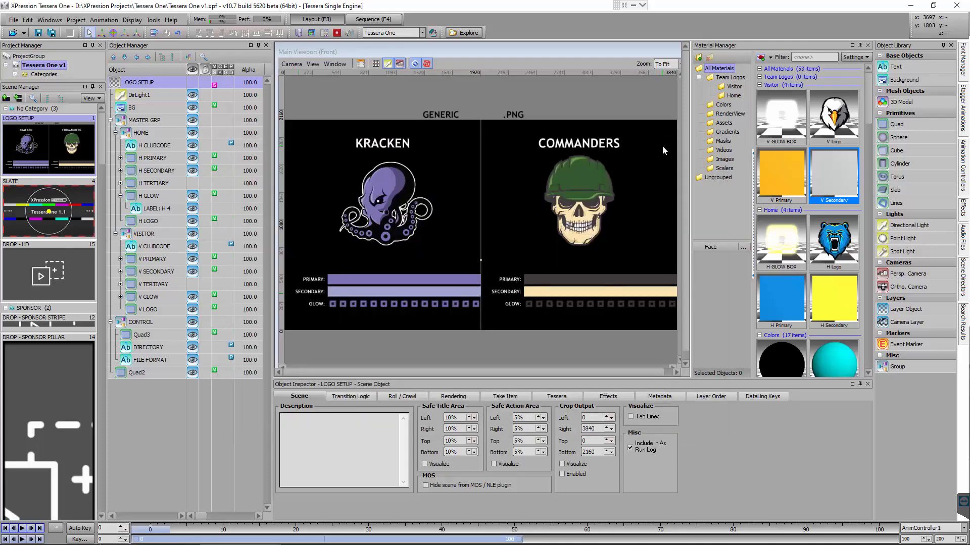
# Set the LOGO SETUP scene's directory text to ROSS, matching the logo folder name, and change the visitor club code to BANDITS
pyautogui.click(437, 116)
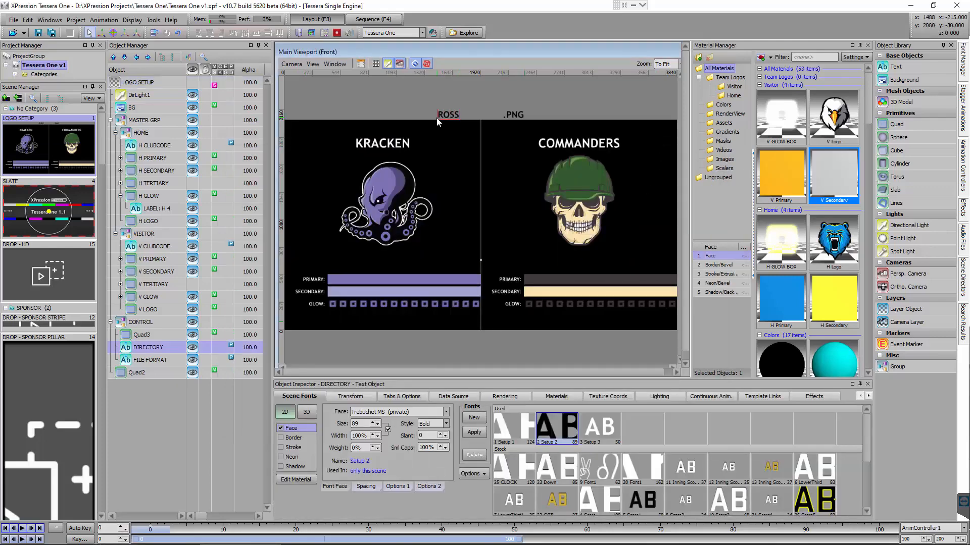
pyautogui.click(117, 537)
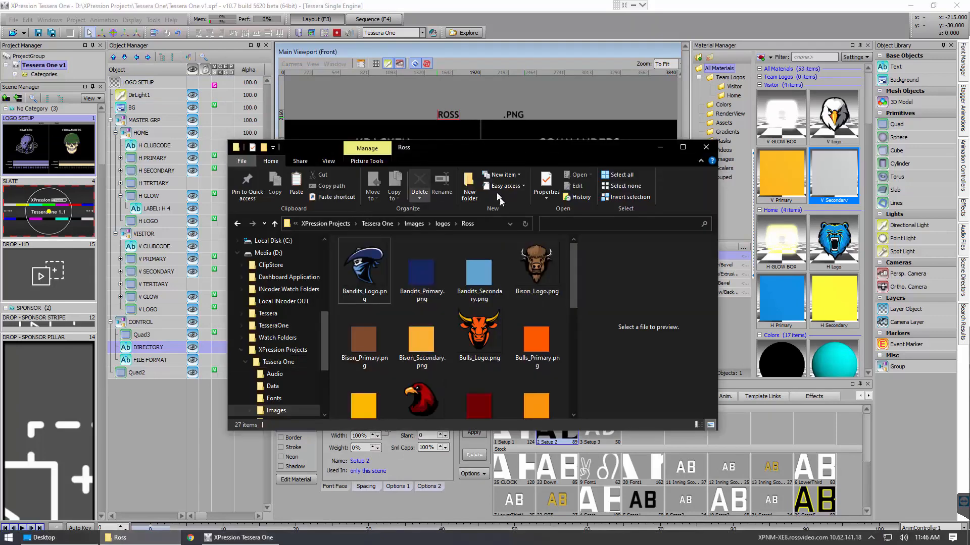
pyautogui.click(443, 223)
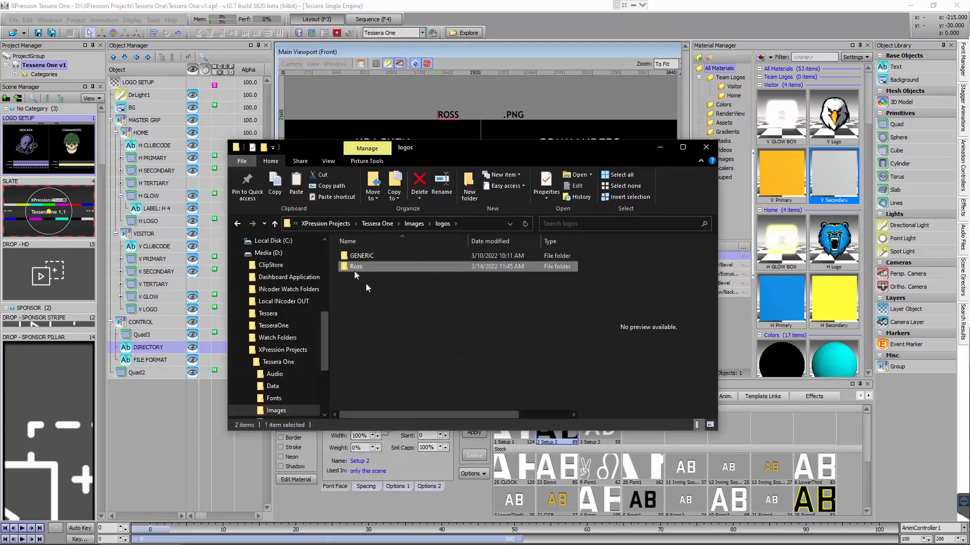
pyautogui.click(659, 148)
pyautogui.doubleClick(379, 143)
pyautogui.write('BANDITS')
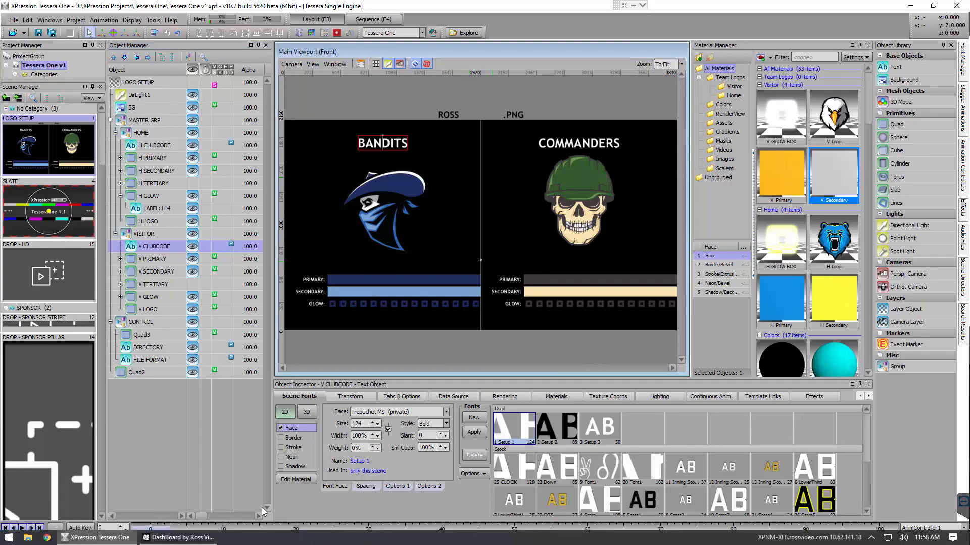
# Switch to DashBoard and, in edit mode on the Clips page, duplicate the Tessera One clip button into the empty cell below it
pyautogui.click(177, 538)
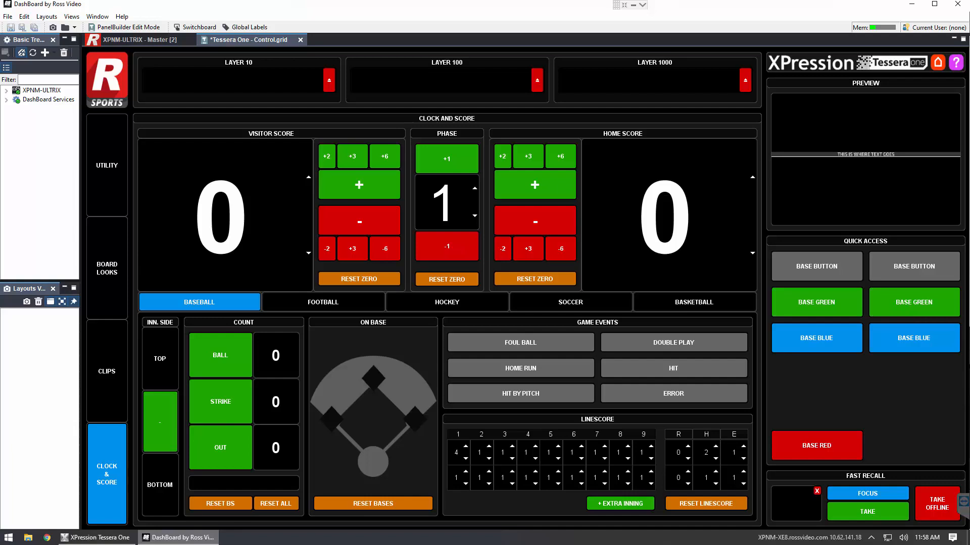
pyautogui.click(112, 354)
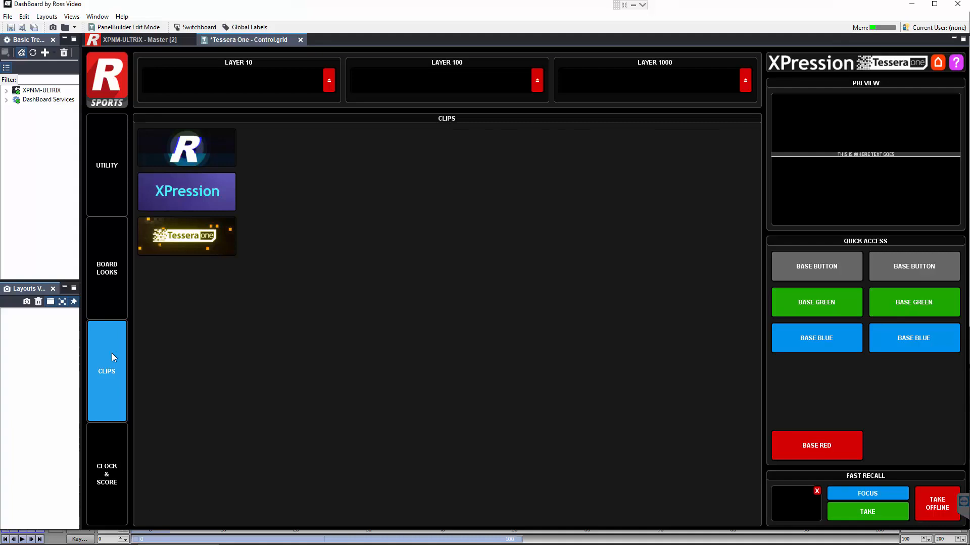
pyautogui.hotkey('ctrl', 'e')
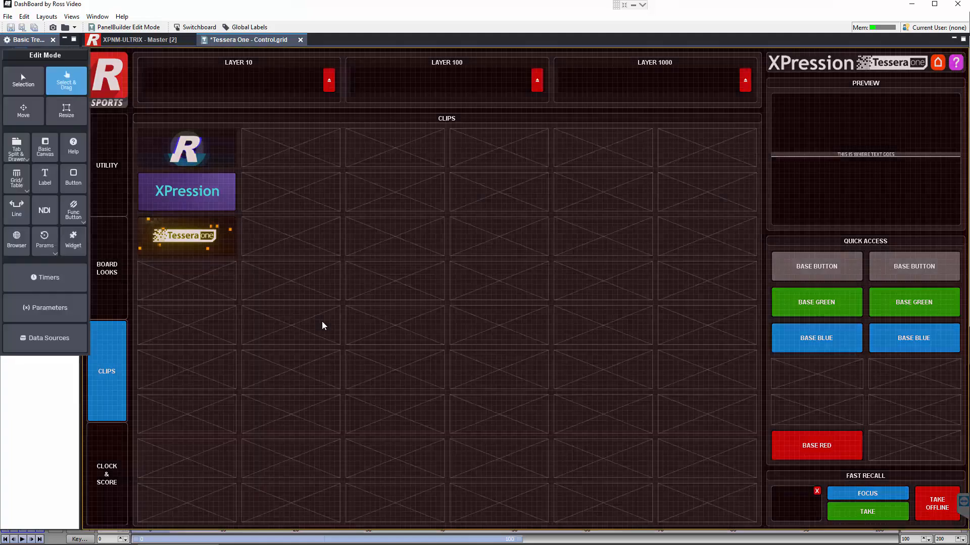
pyautogui.hotkey('ctrl', 'e')
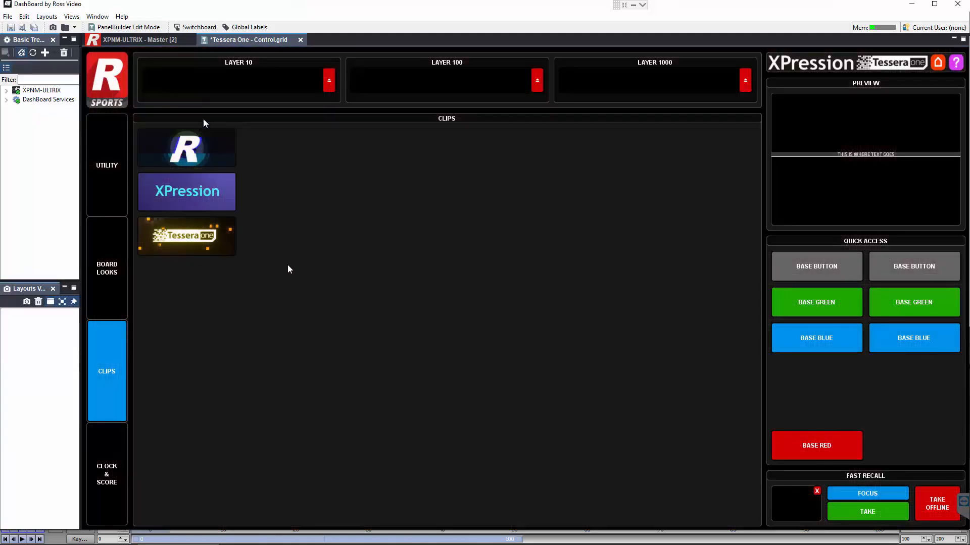
pyautogui.click(123, 29)
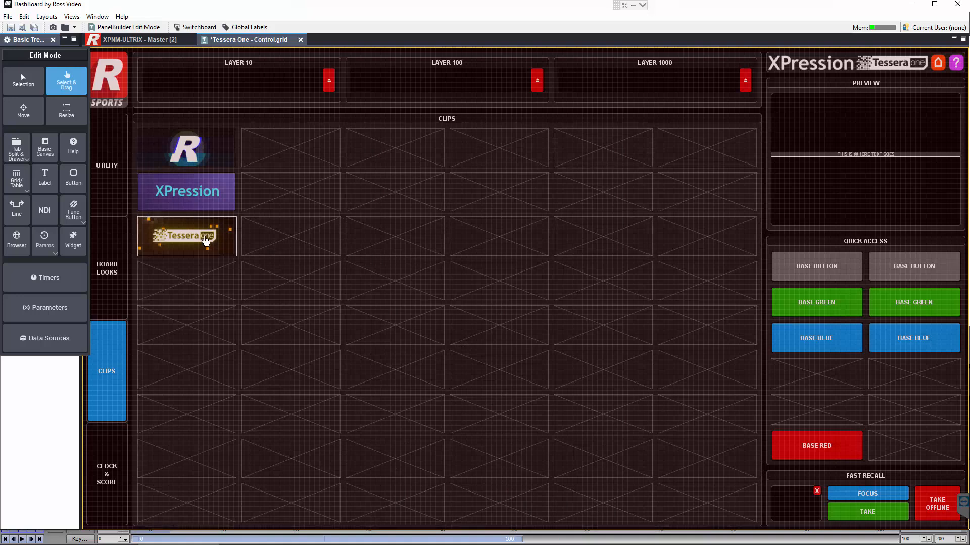
pyautogui.click(206, 241)
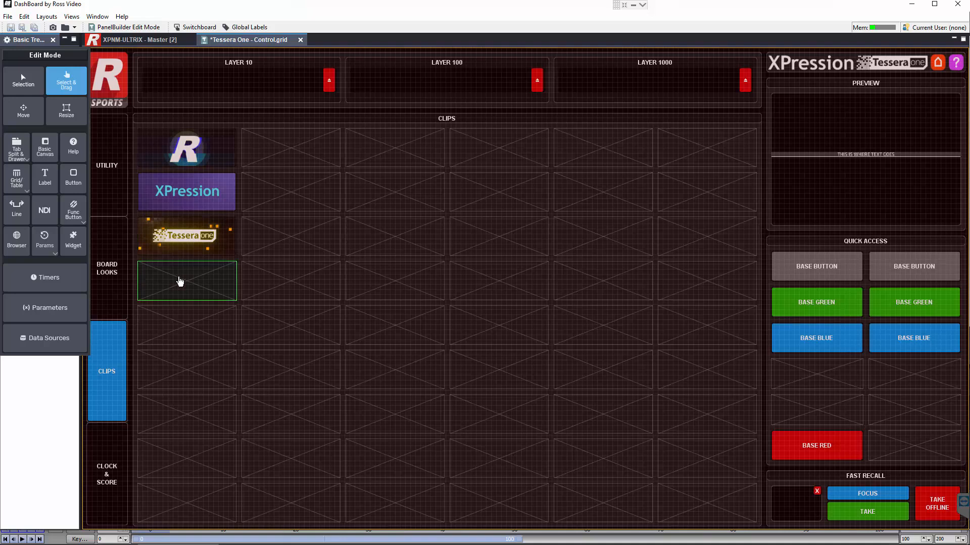
pyautogui.hotkey('ctrl', 'v')
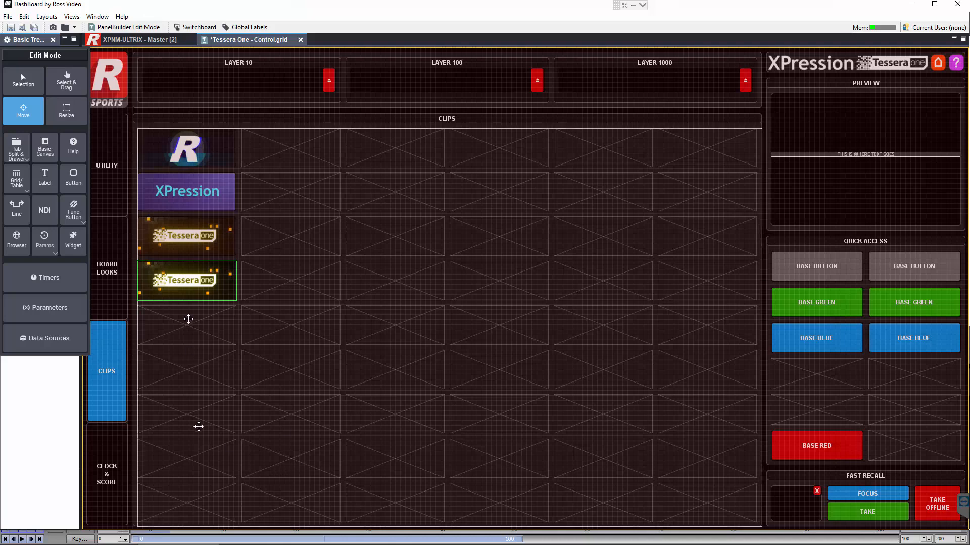
# Open the duplicated Tessera One button's take task for editing in the visual ogScript editor
pyautogui.click(195, 283)
pyautogui.doubleClick(195, 282)
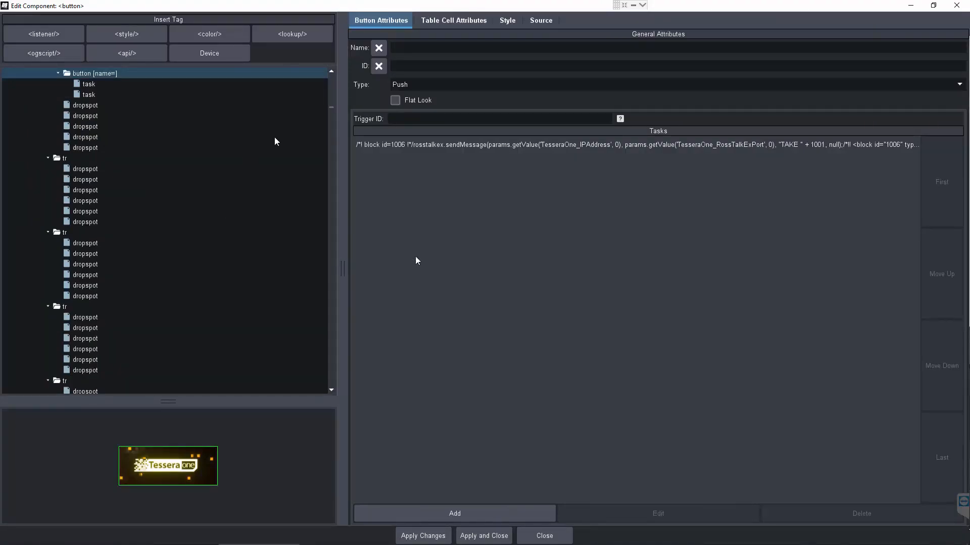
pyautogui.click(507, 147)
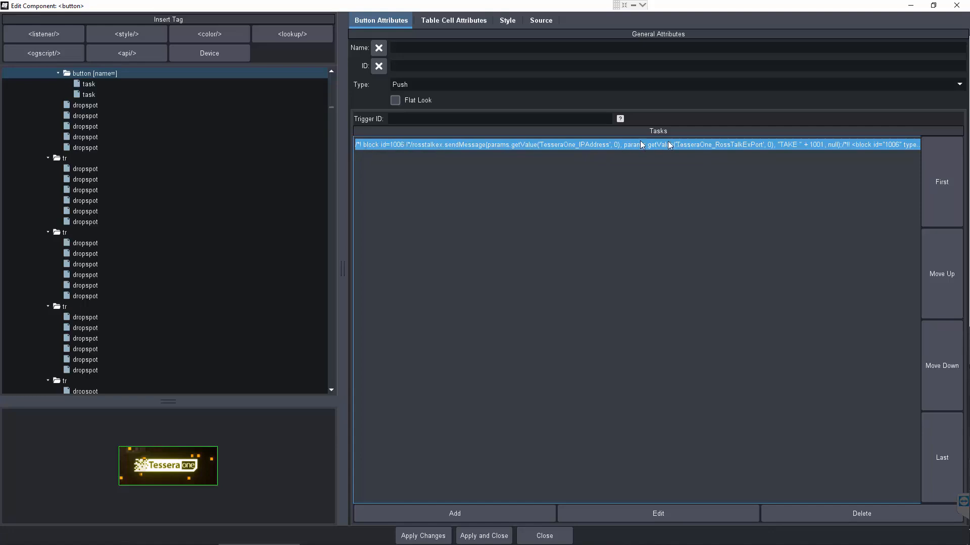
pyautogui.click(653, 517)
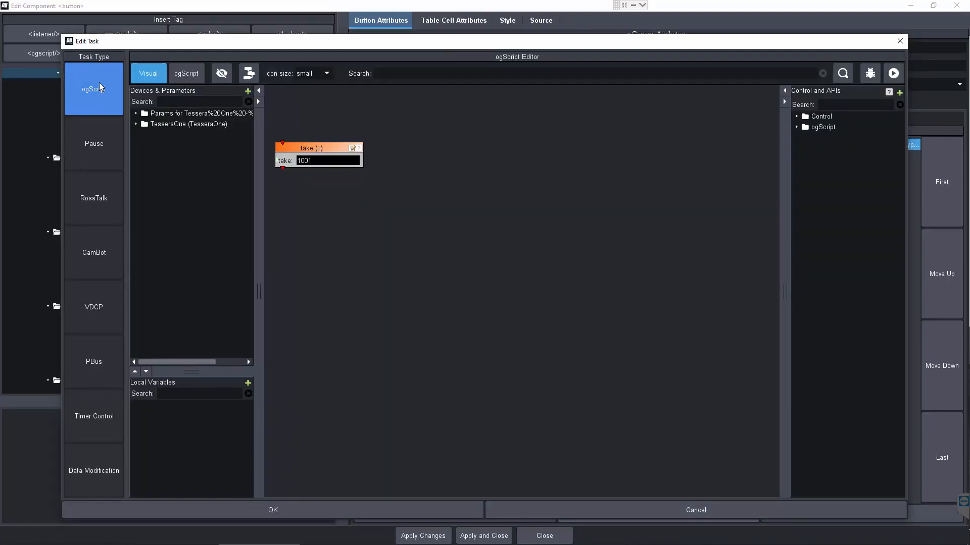
pyautogui.click(326, 161)
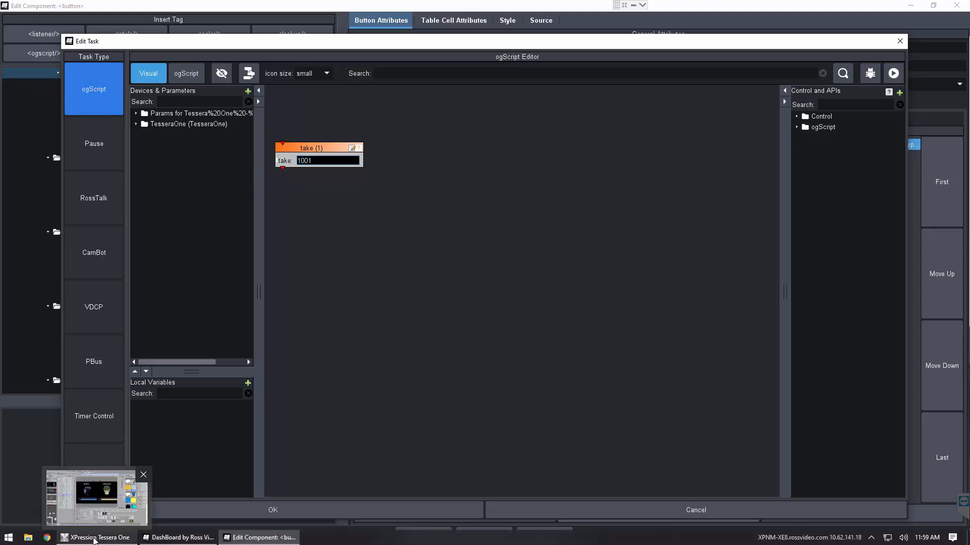
# Switch to XPression and look up the take ID of the SAMPLE A clip in the sequence's CLIPS group
pyautogui.click(94, 539)
pyautogui.click(373, 20)
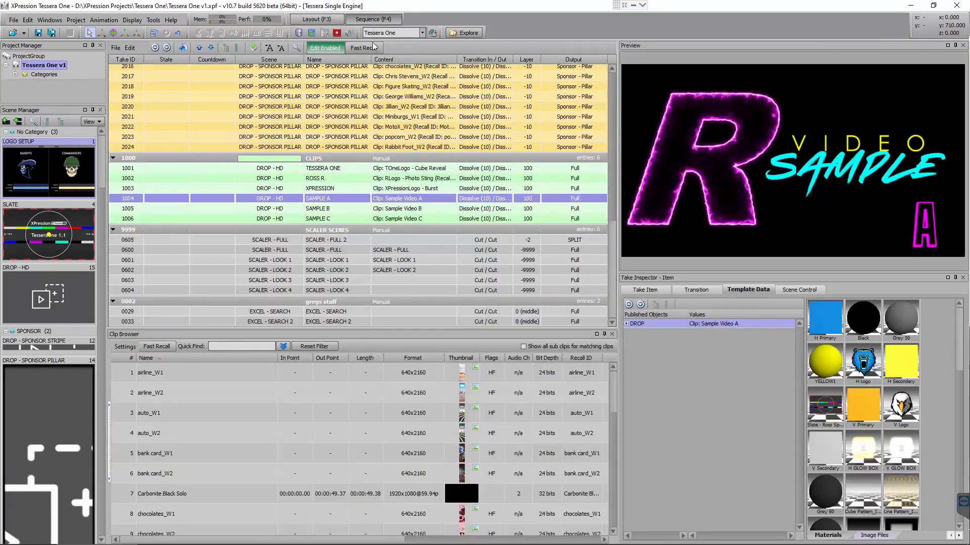
pyautogui.click(172, 167)
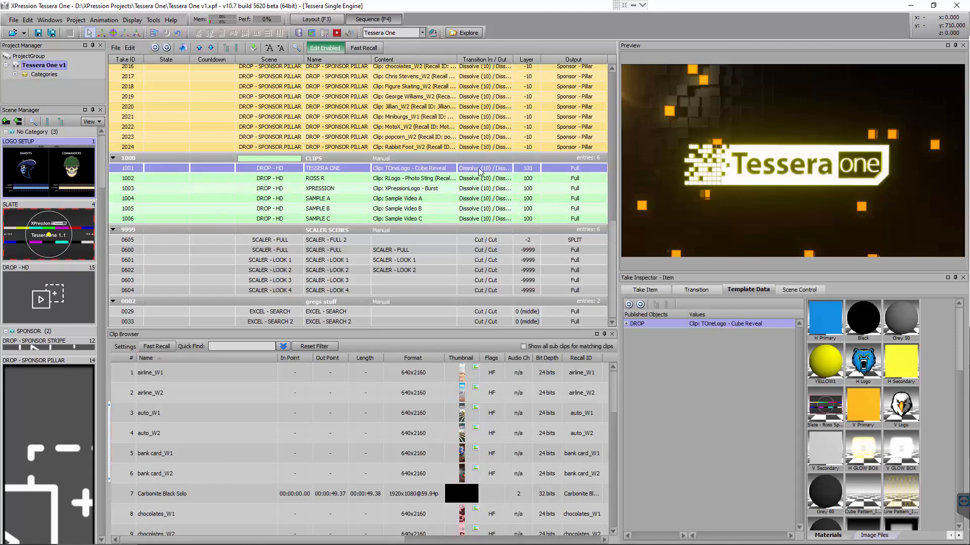
pyautogui.click(324, 159)
pyautogui.click(175, 158)
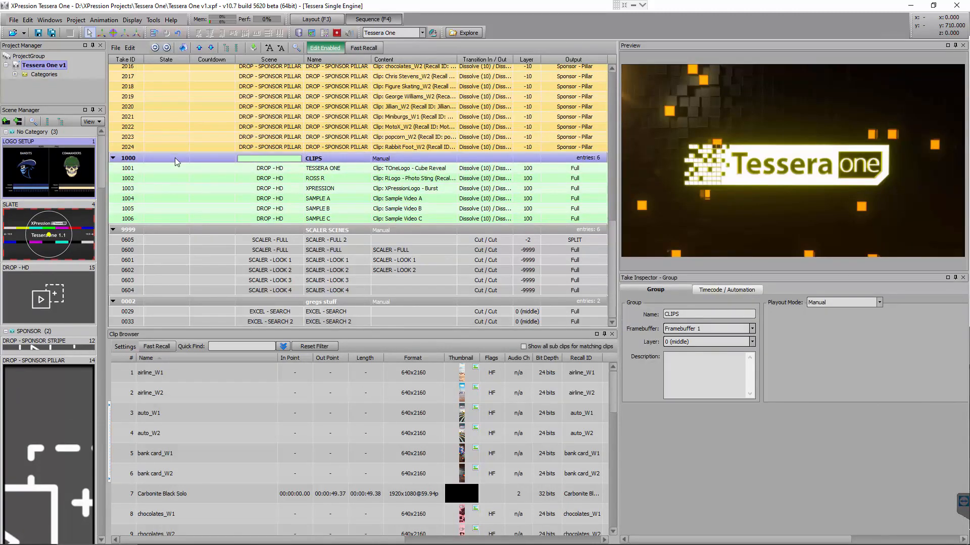
pyautogui.click(164, 199)
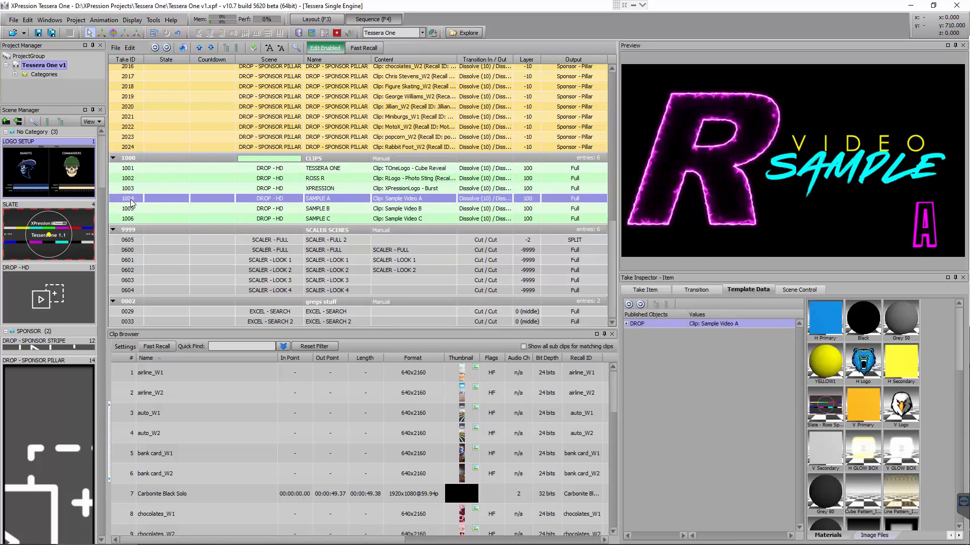
# Return to the button's task in DashBoard, set its take ID to 1004 and apply the changes to the button
pyautogui.click(260, 538)
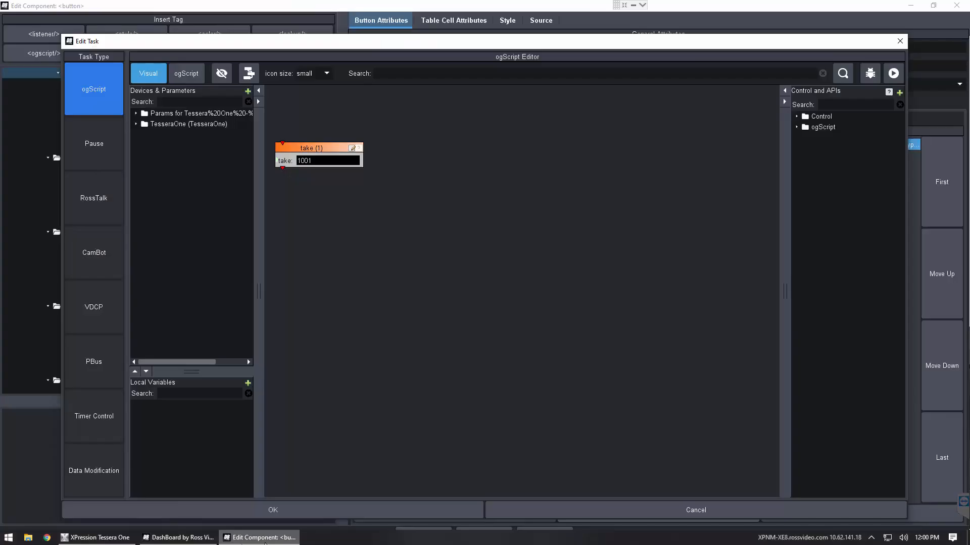
pyautogui.click(330, 159)
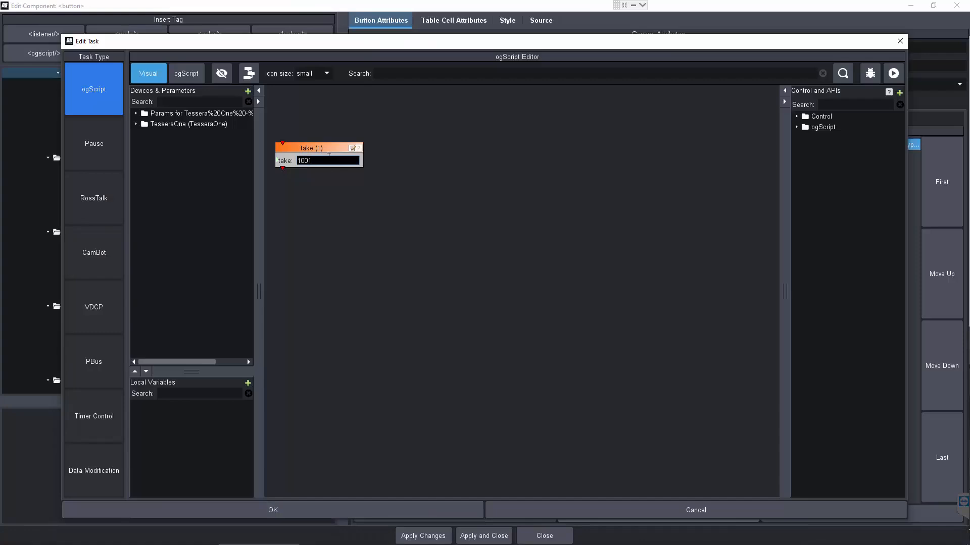
pyautogui.press('BackSpace')
pyautogui.write('4')
pyautogui.click(300, 509)
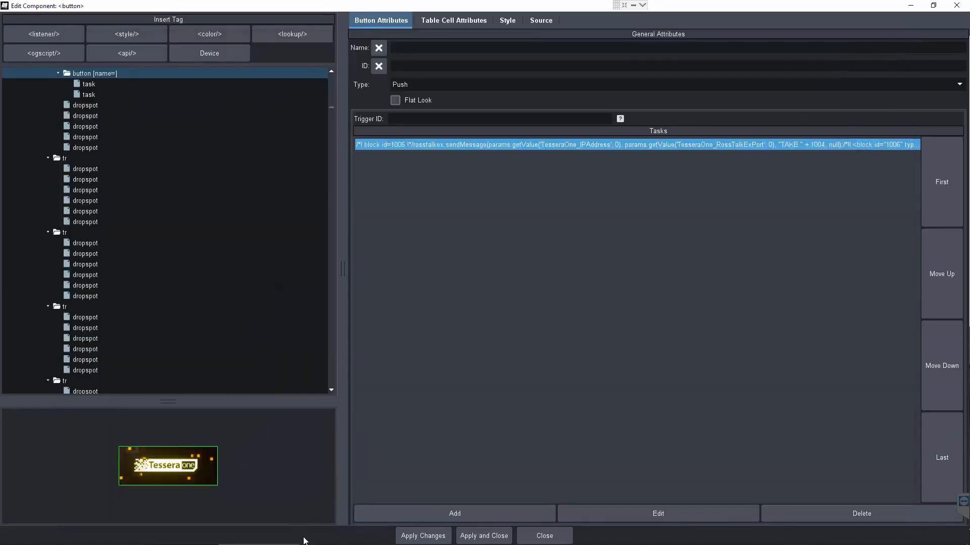
pyautogui.click(479, 528)
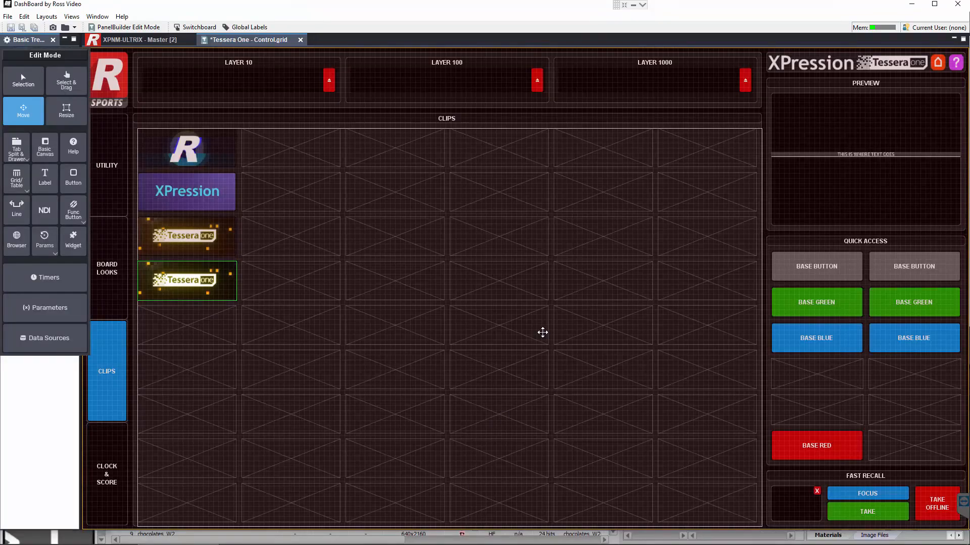
# Leave PanelBuilder edit mode, trigger the duplicated clip button, and switch to XPression to check the take
pyautogui.click(543, 332)
pyautogui.click(136, 34)
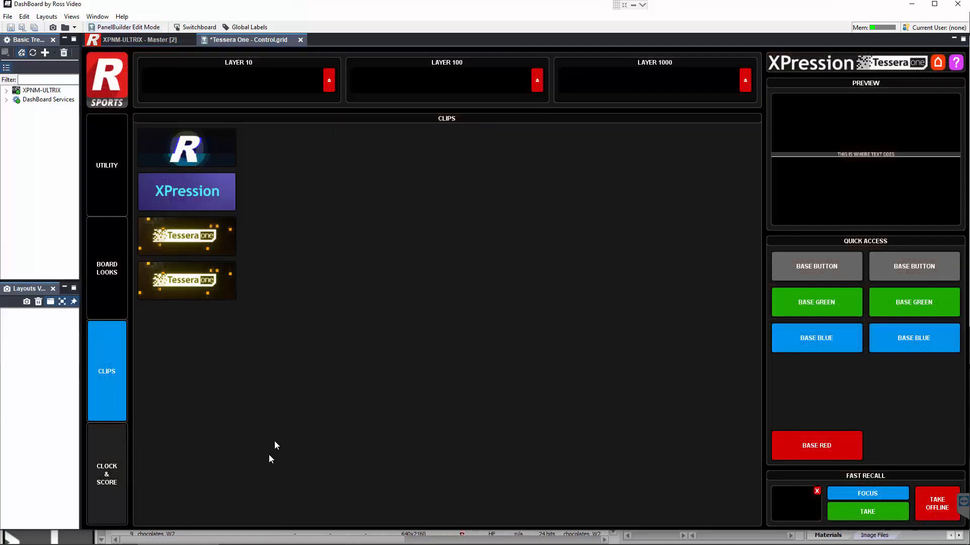
pyautogui.click(196, 281)
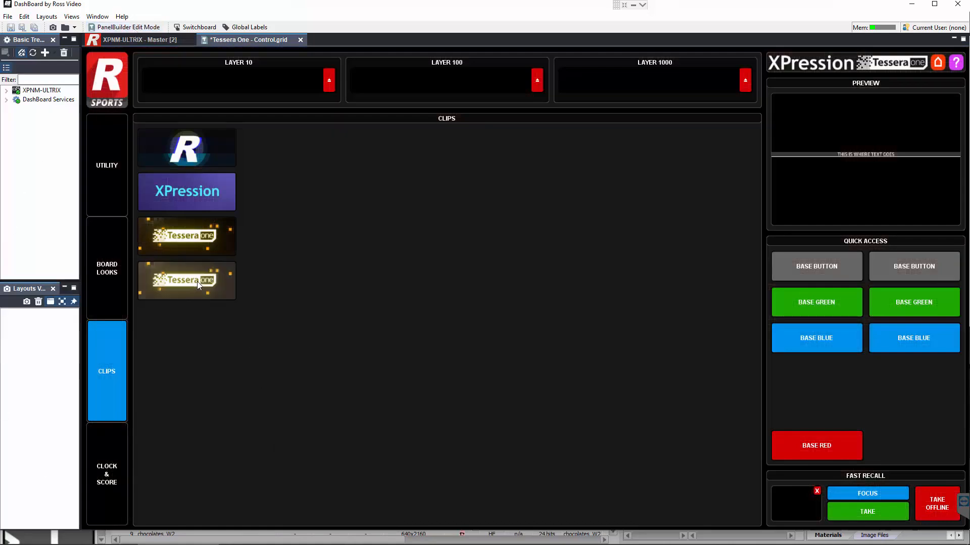
pyautogui.click(96, 537)
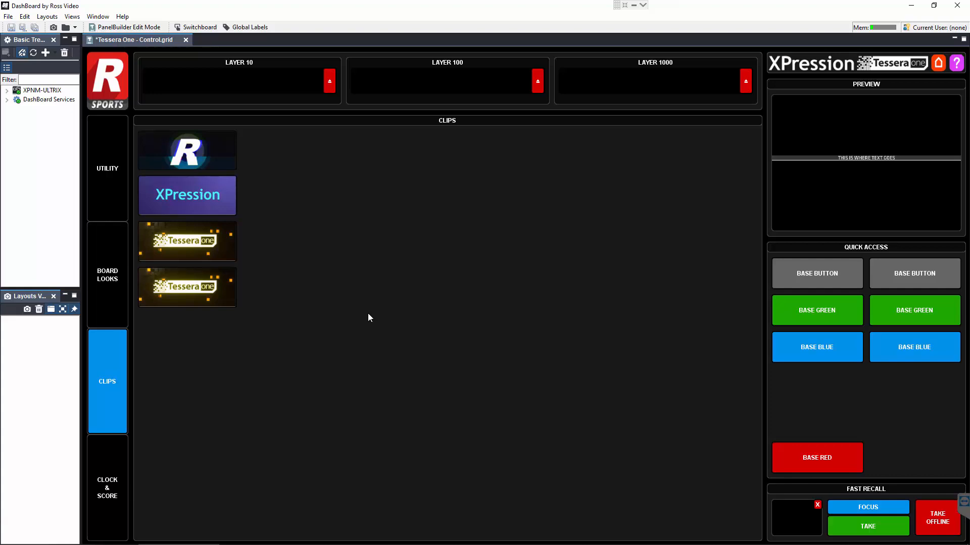
pyautogui.moveTo(491, 540)
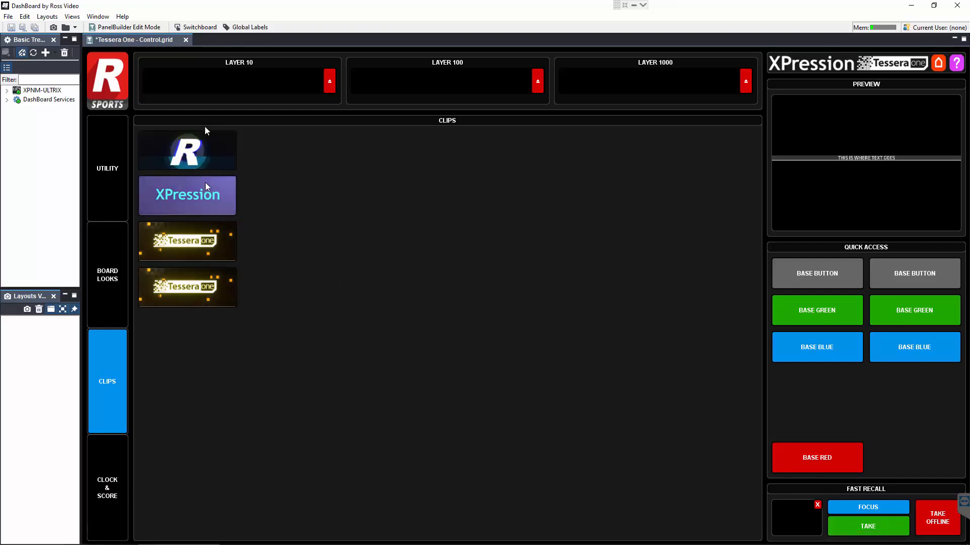
pyautogui.moveTo(439, 544)
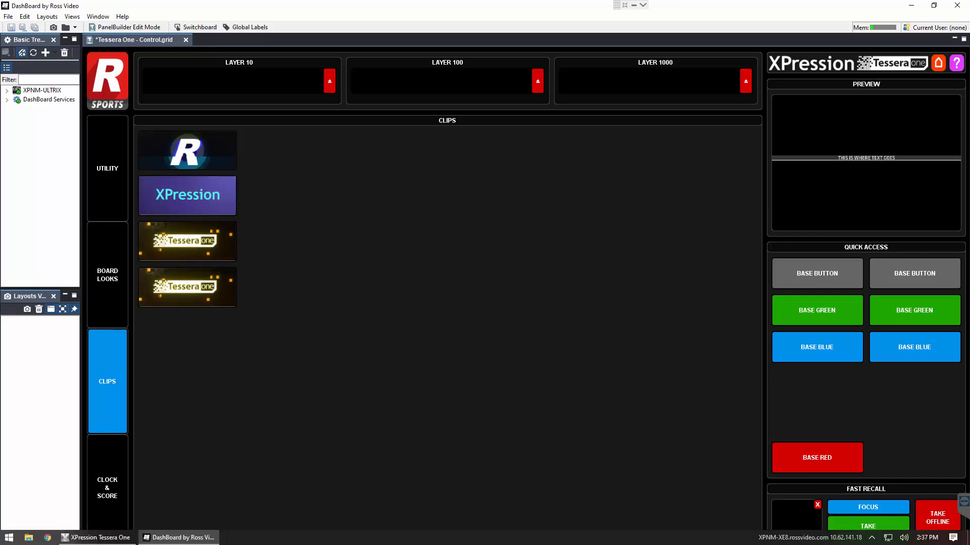
# Browse to the Images folder inside Dashboard Applications, Tessera One - User Panel on the Media (D:) drive
pyautogui.click(28, 539)
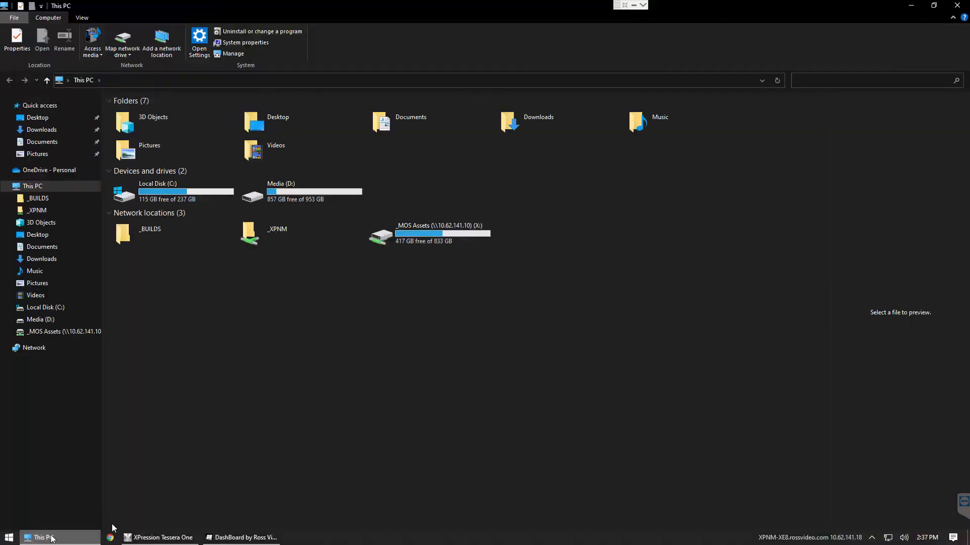
pyautogui.doubleClick(282, 201)
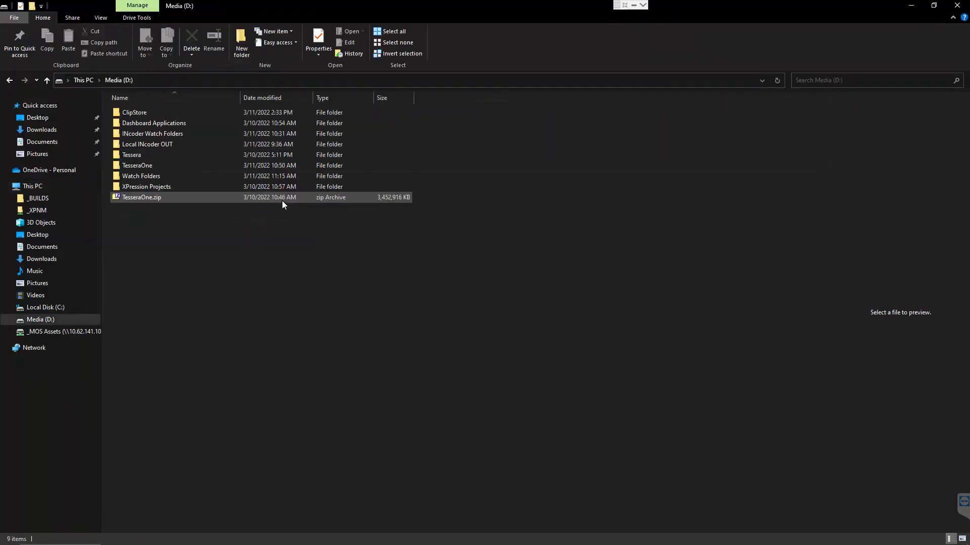
pyautogui.doubleClick(156, 126)
pyautogui.doubleClick(192, 110)
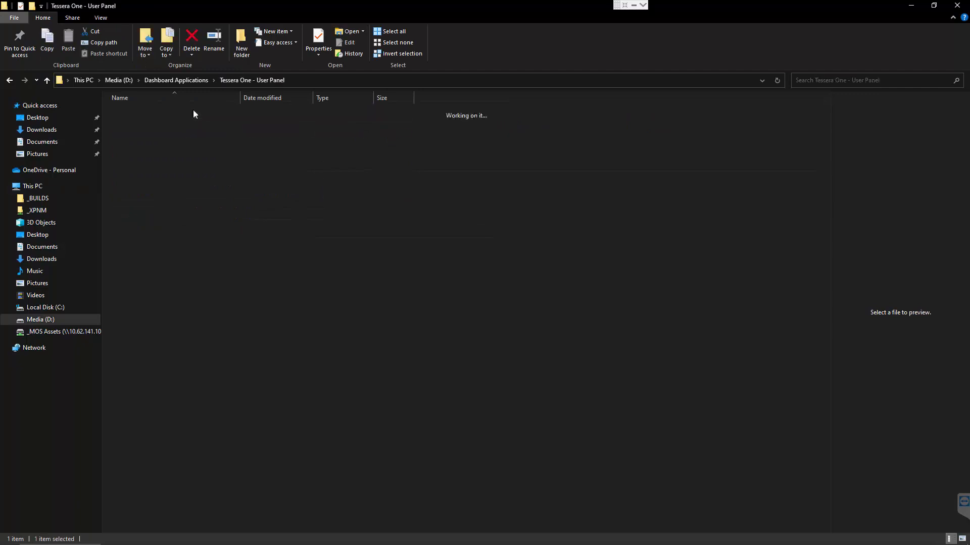
pyautogui.doubleClick(193, 111)
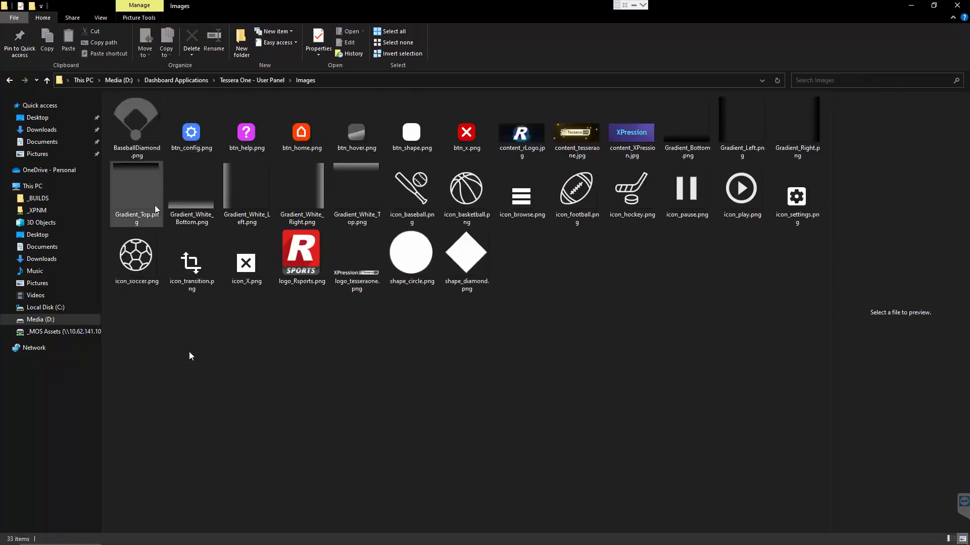
# Preview the existing content button images, check the pixel dimensions of content_rLogo.jpg in its properties, and put the folder window away
pyautogui.click(519, 144)
pyautogui.click(571, 134)
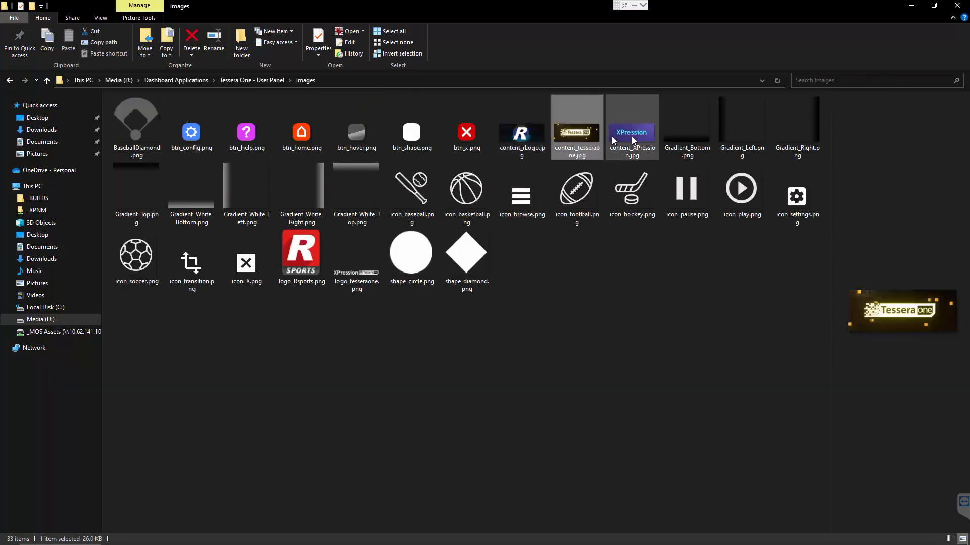
pyautogui.click(629, 137)
pyautogui.click(576, 137)
pyautogui.click(503, 137)
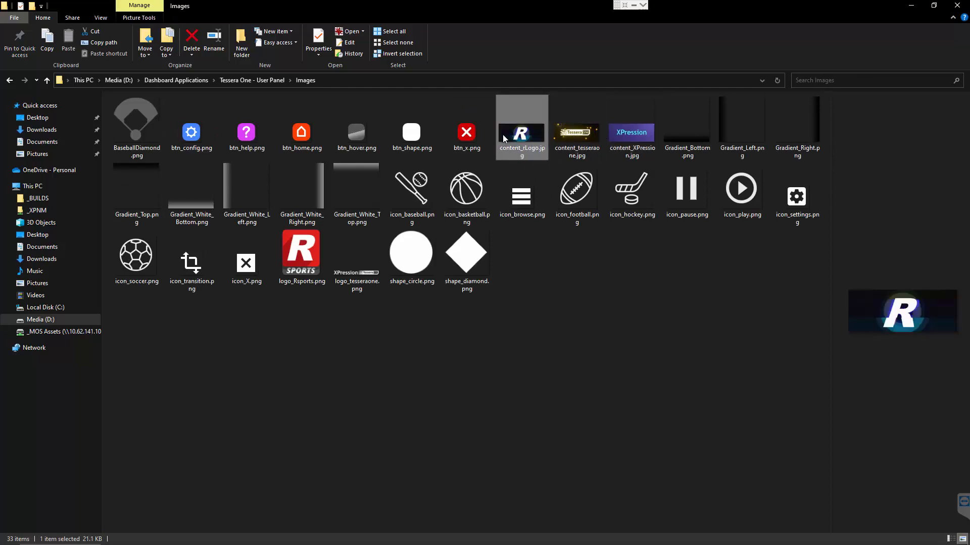
pyautogui.rightClick(503, 136)
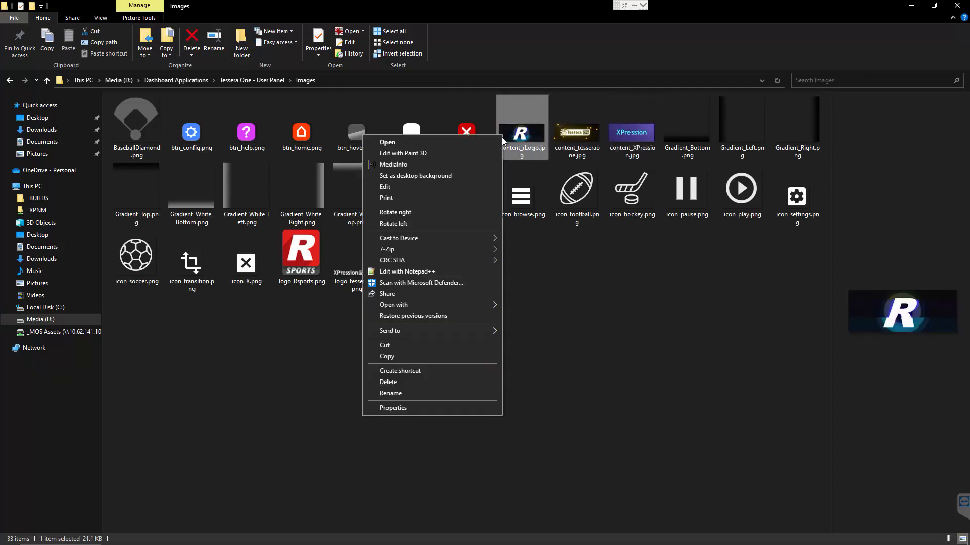
pyautogui.click(459, 407)
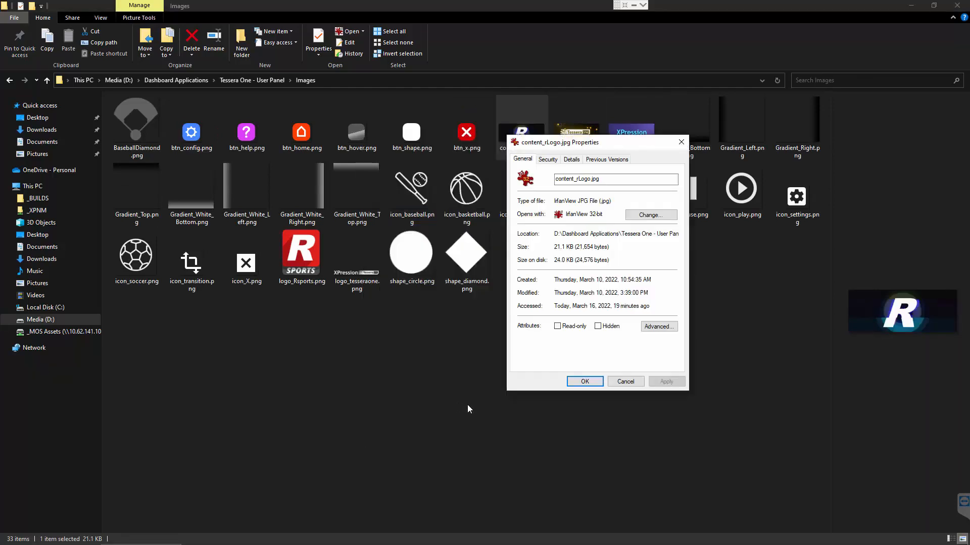
pyautogui.click(574, 160)
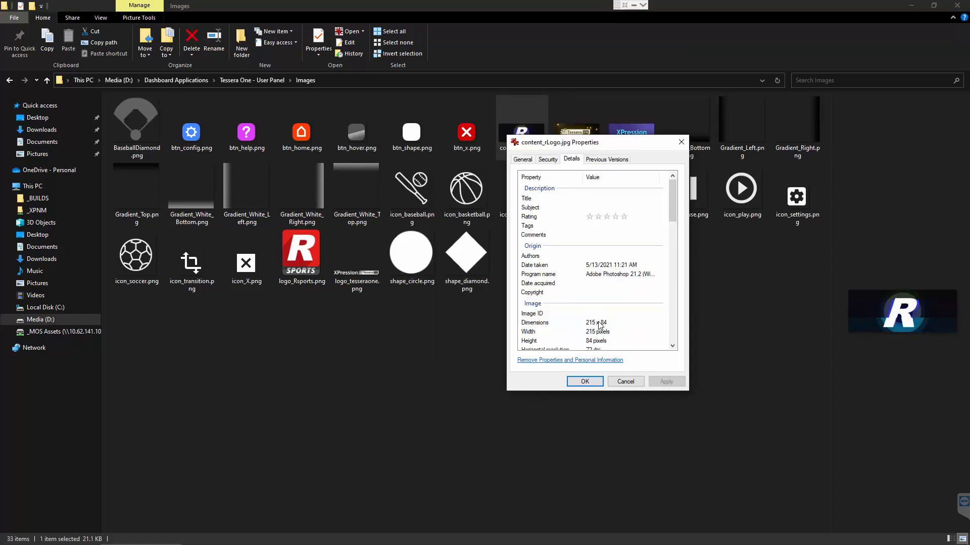
pyautogui.click(586, 380)
pyautogui.click(412, 399)
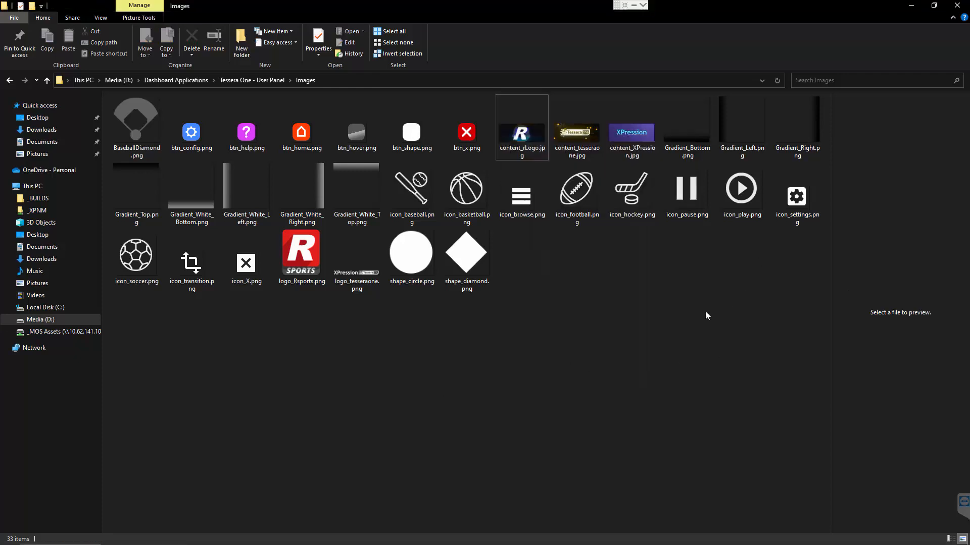
pyautogui.click(917, 5)
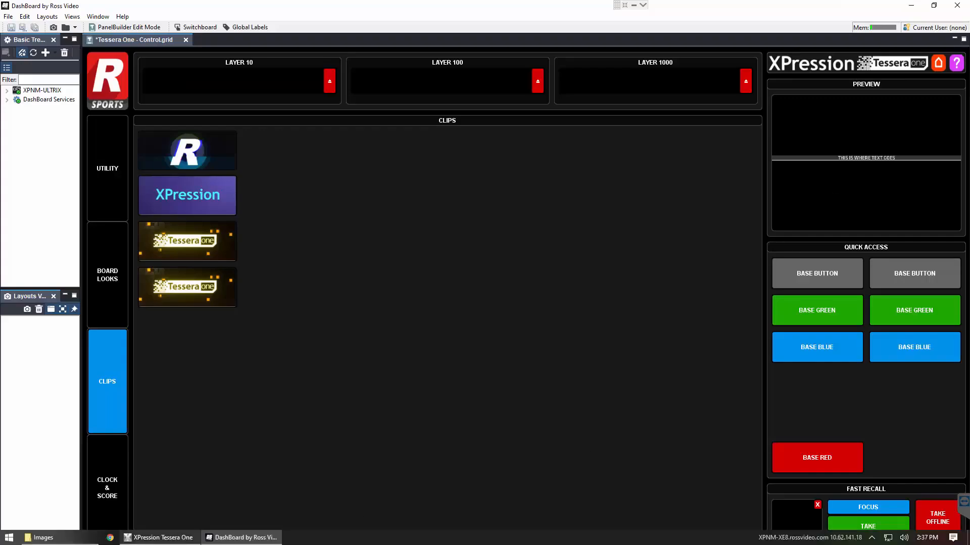
# Switch to XPression's layout mode and create a custom size scene 215 wide by 84 high
pyautogui.click(166, 538)
pyautogui.click(327, 20)
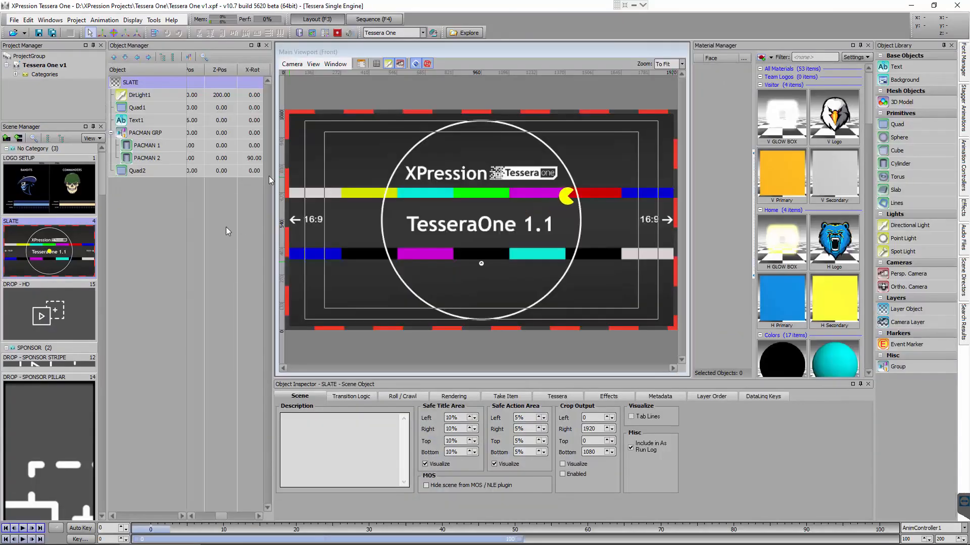
pyautogui.rightClick(36, 172)
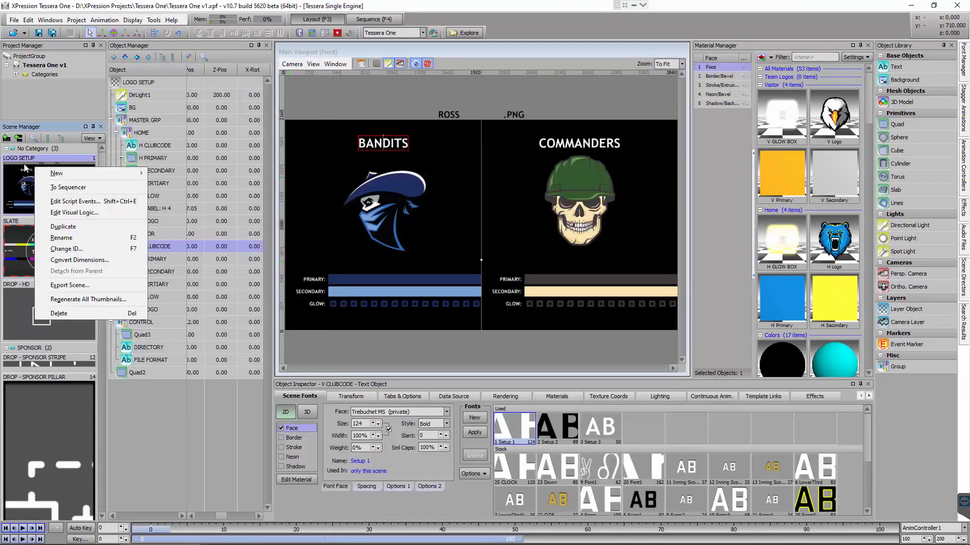
pyautogui.moveTo(96, 174)
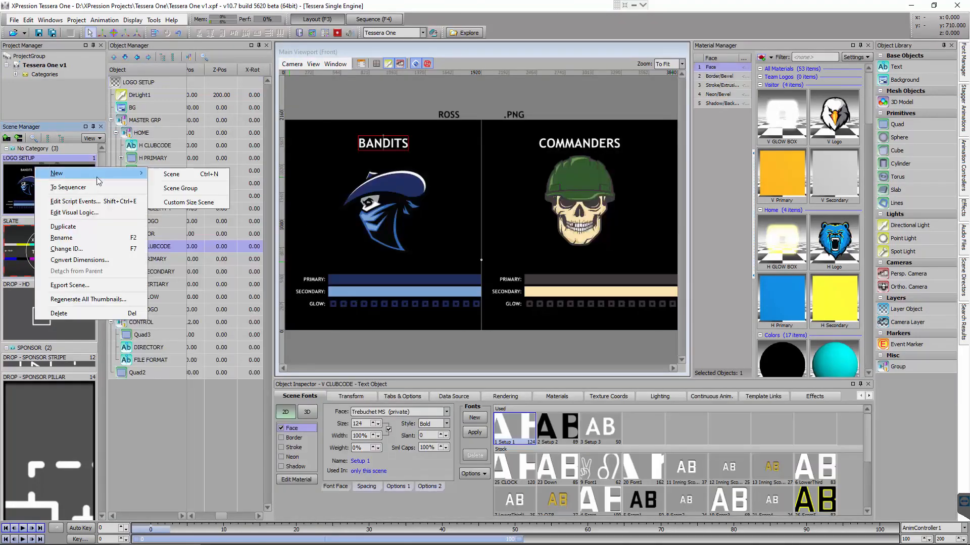
pyautogui.click(200, 202)
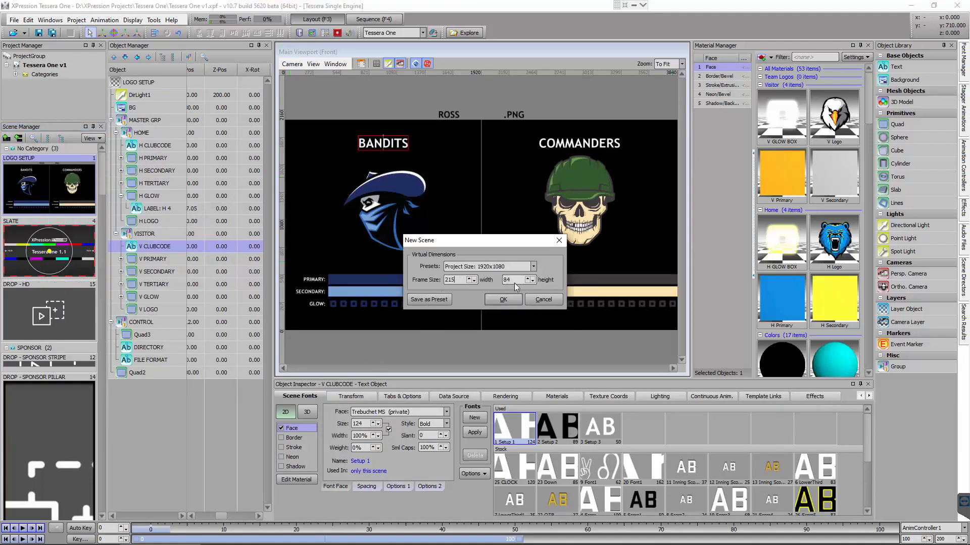
pyautogui.click(515, 301)
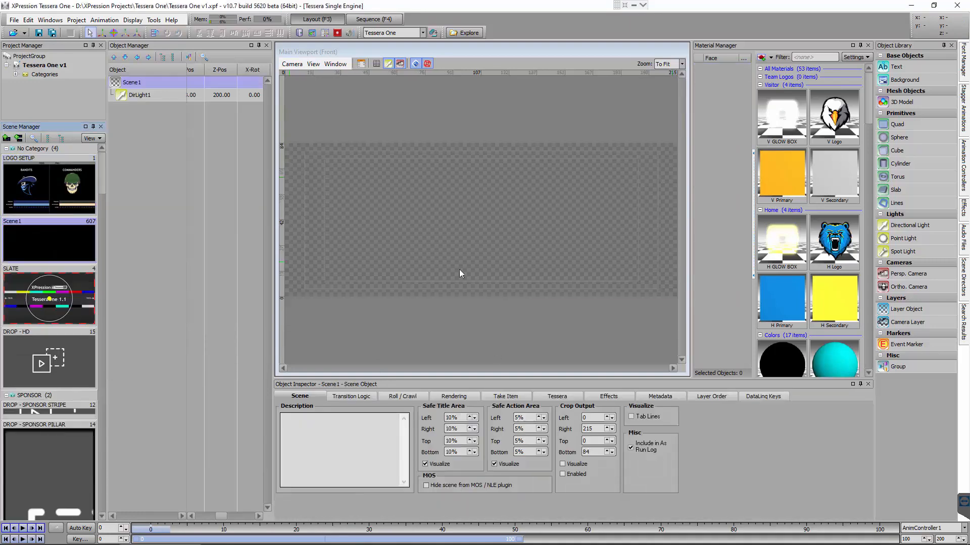
# Rename the new custom size scene to DASHBOARD BUTTON
pyautogui.click(49, 236)
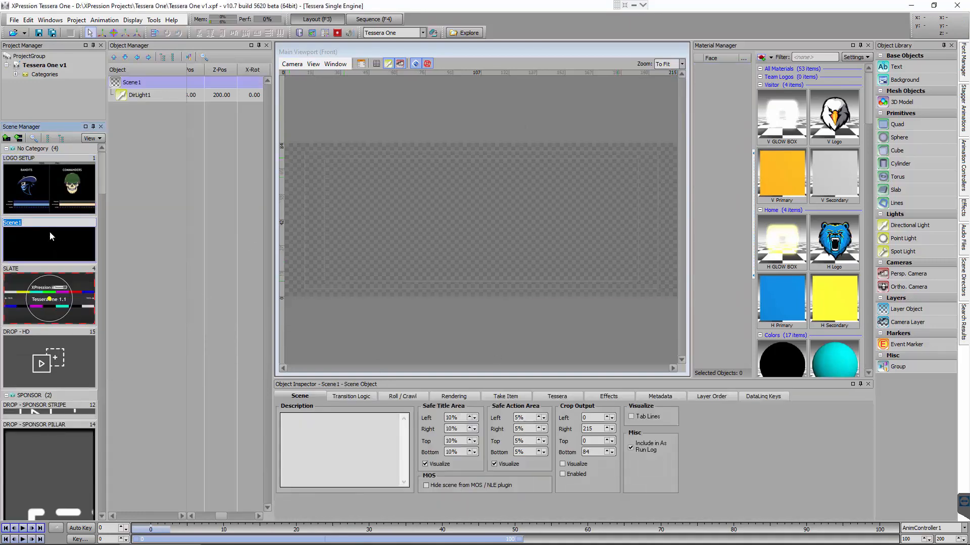
pyautogui.write('DASHBOARD BUTTON')
pyautogui.press('Return')
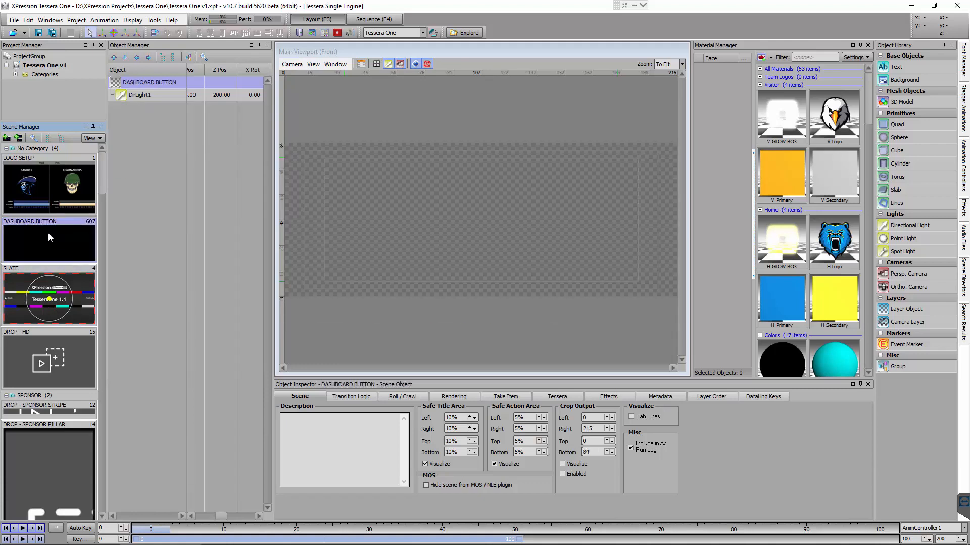
# Add a quad to the DASHBOARD BUTTON scene and set its width to 215 and its height to 84
pyautogui.doubleClick(897, 124)
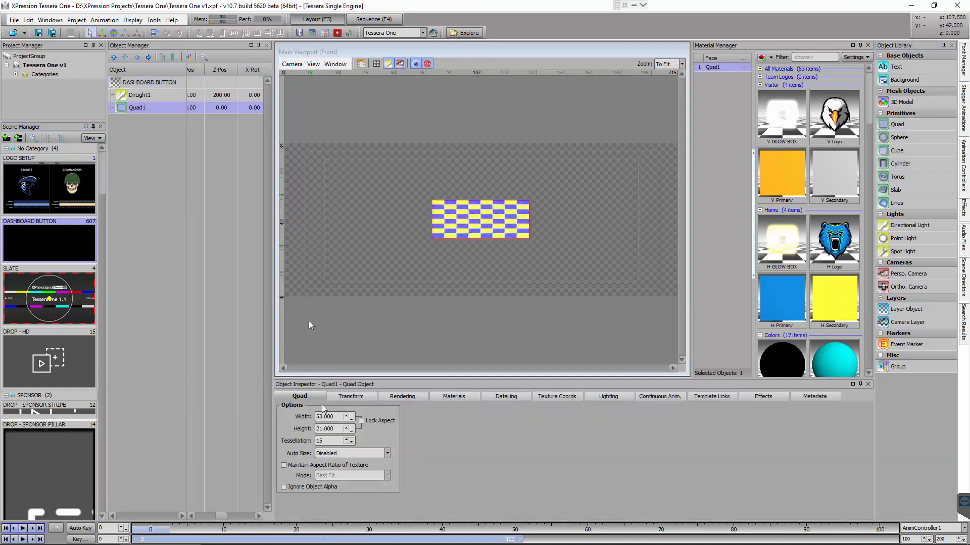
pyautogui.doubleClick(339, 417)
pyautogui.write('215')
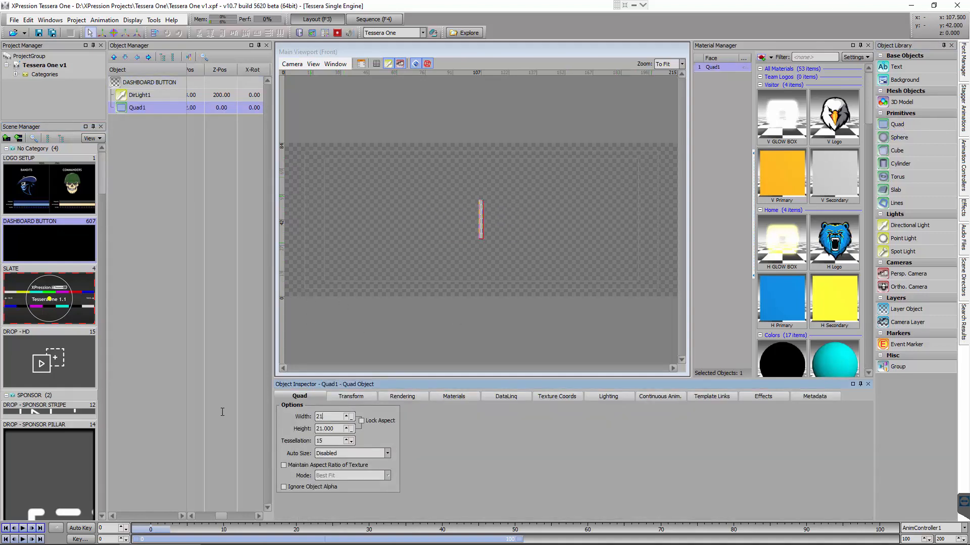
pyautogui.doubleClick(338, 429)
pyautogui.write('84')
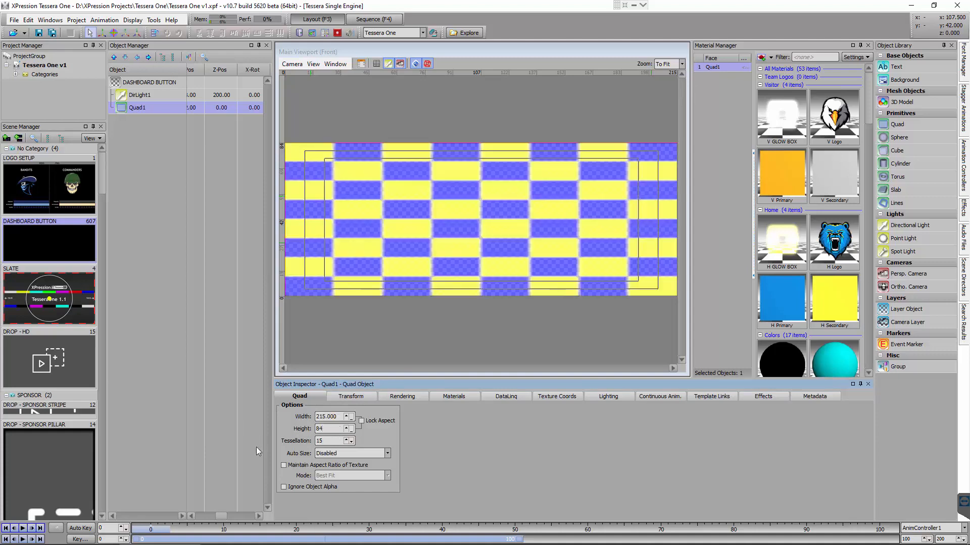
pyautogui.click(302, 465)
# Publish the quad as a template object, including its texture position and texture scale along with the material
pyautogui.click(702, 398)
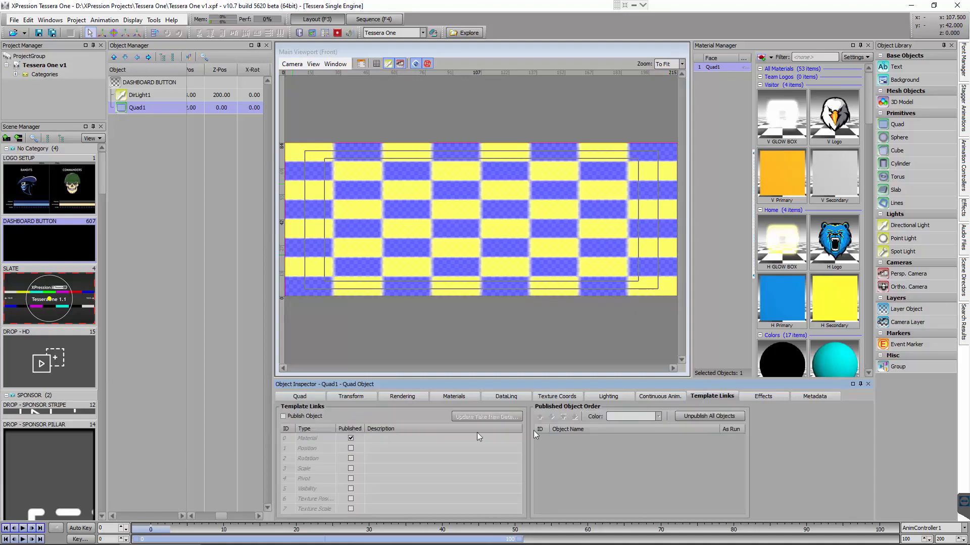
pyautogui.click(287, 417)
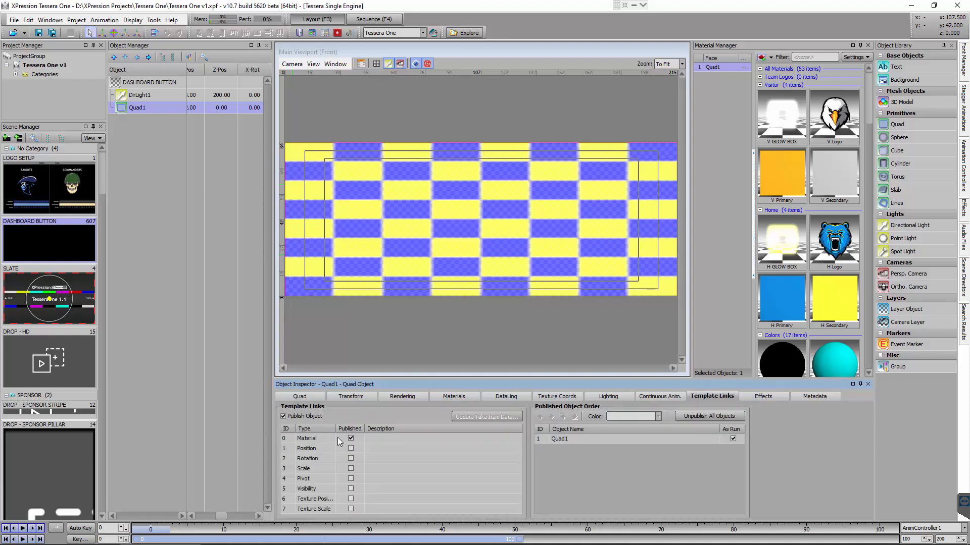
pyautogui.click(301, 498)
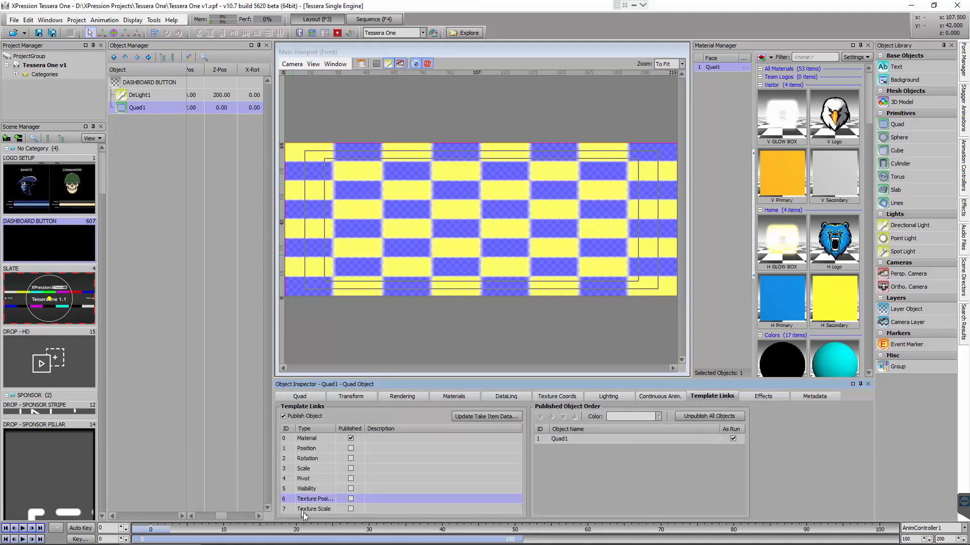
pyautogui.click(302, 511)
pyautogui.click(351, 499)
pyautogui.click(351, 509)
pyautogui.click(232, 410)
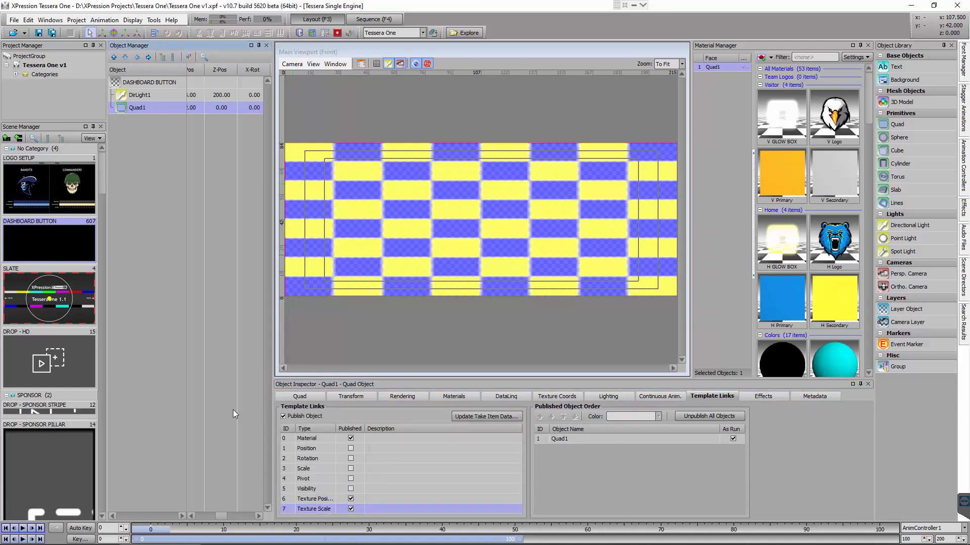
# Add the DASHBOARD BUTTON scene to the sequence's CLIPS group and assign the Sample Video A clip to its quad's material face
pyautogui.click(381, 19)
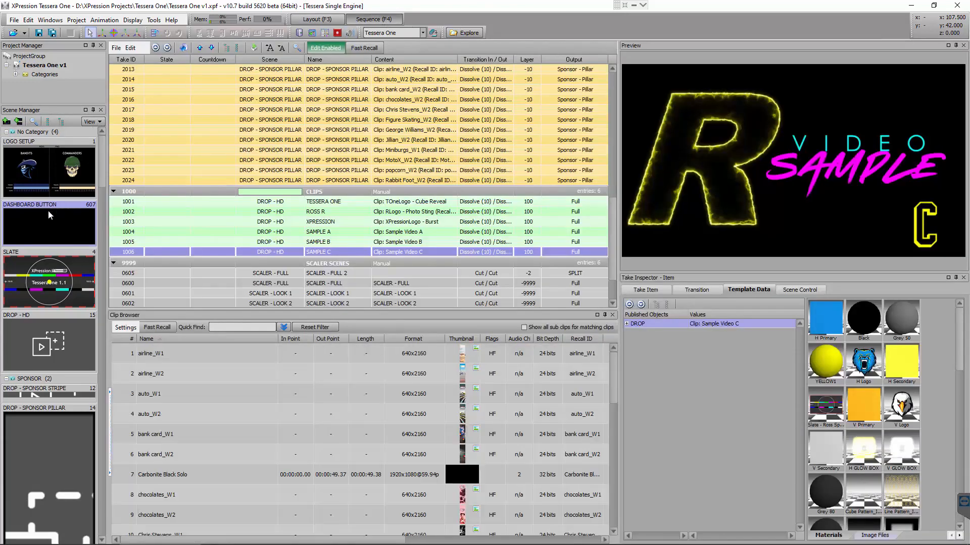
pyautogui.moveTo(47, 210); pyautogui.dragTo(171, 256)
pyautogui.scroll(-10, 161, 483)
pyautogui.click(175, 452)
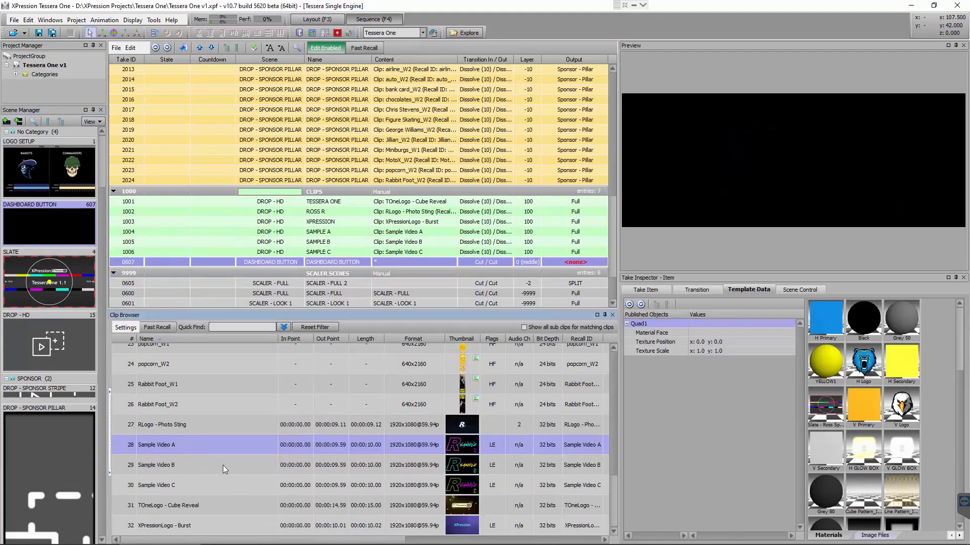
pyautogui.moveTo(167, 449); pyautogui.dragTo(723, 330)
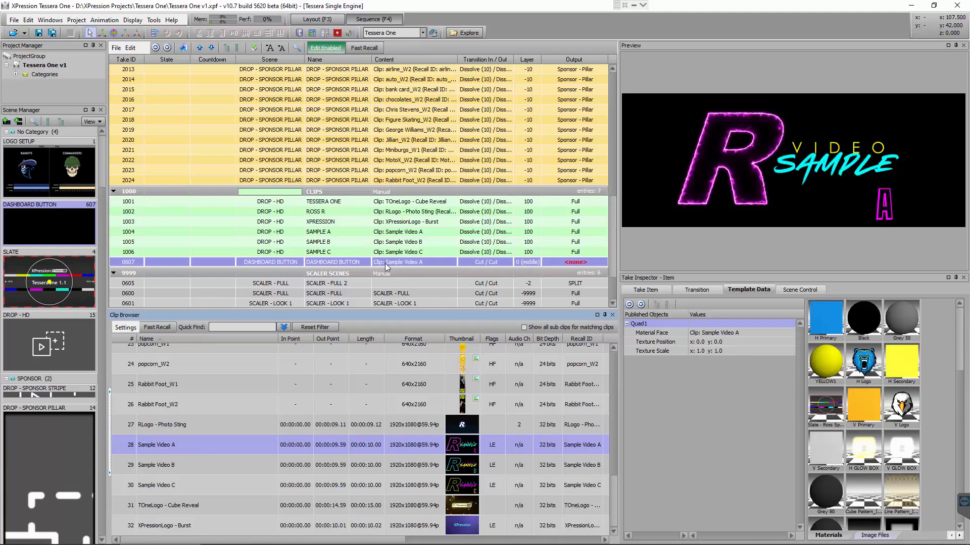
# Start exporting the DASHBOARD BUTTON take item to images, with JPG format and the size taken from the scene
pyautogui.rightClick(222, 262)
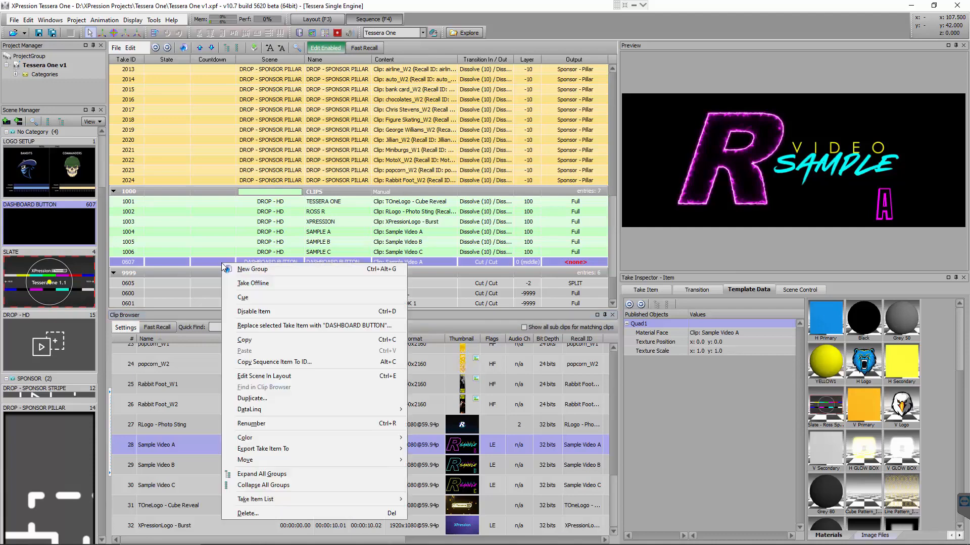
pyautogui.moveTo(318, 453)
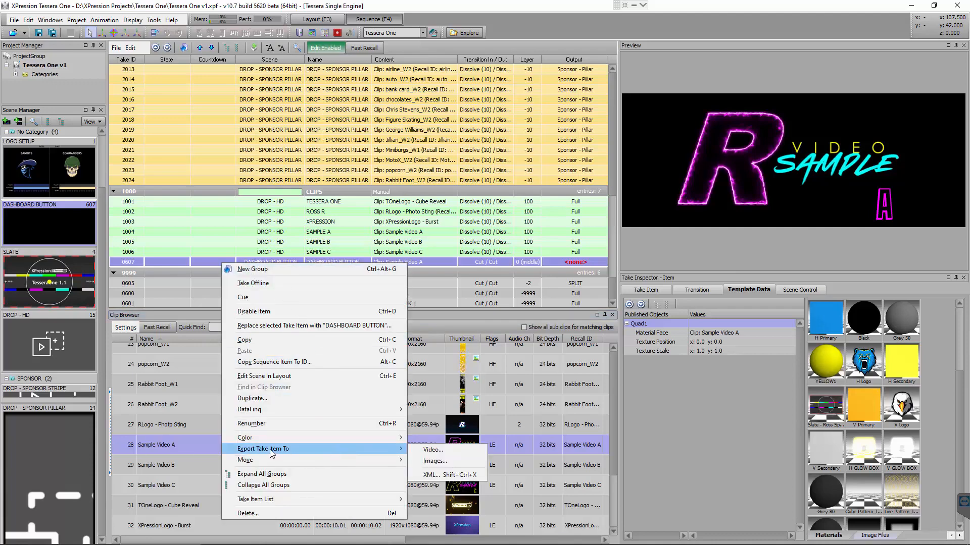
pyautogui.click(453, 462)
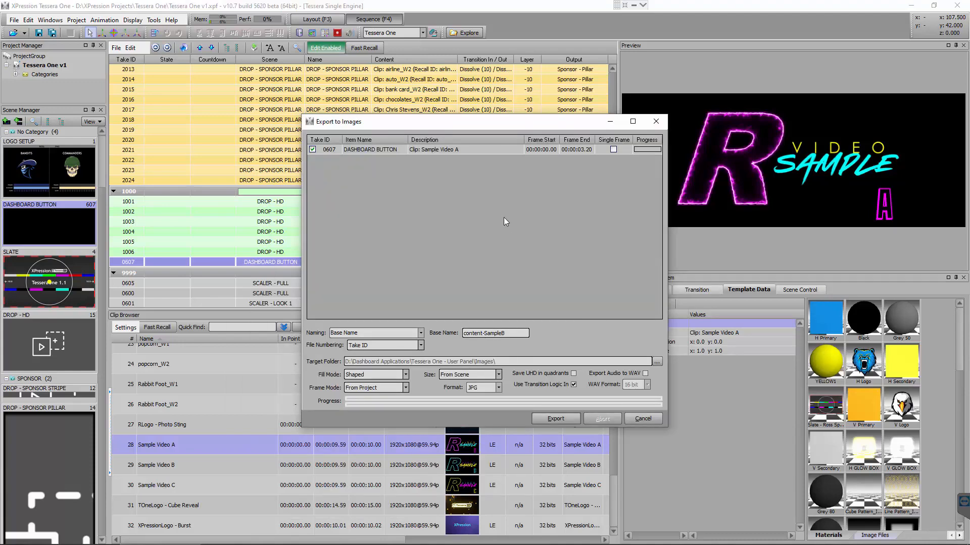
pyautogui.click(495, 388)
pyautogui.click(477, 397)
pyautogui.click(497, 375)
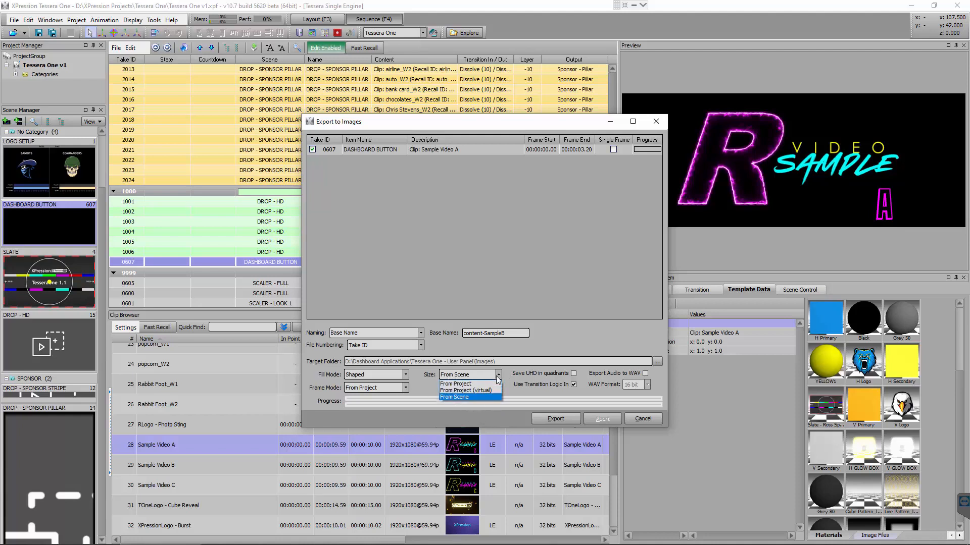
pyautogui.click(456, 397)
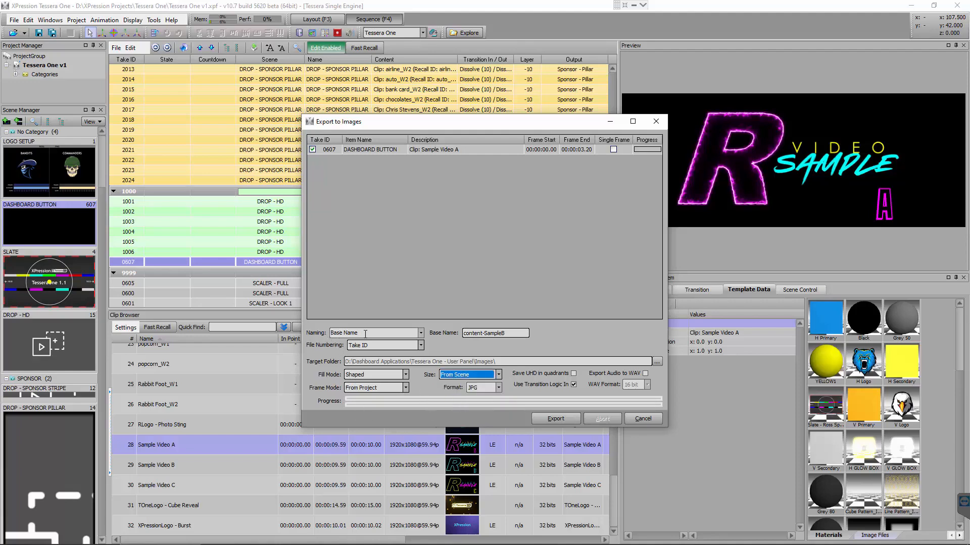
# Set the image export's base name to content-SampleA and limit the take item to a single frame
pyautogui.click(521, 333)
pyautogui.press('BackSpace')
pyautogui.write('a')
pyautogui.press('BackSpace')
pyautogui.write('A')
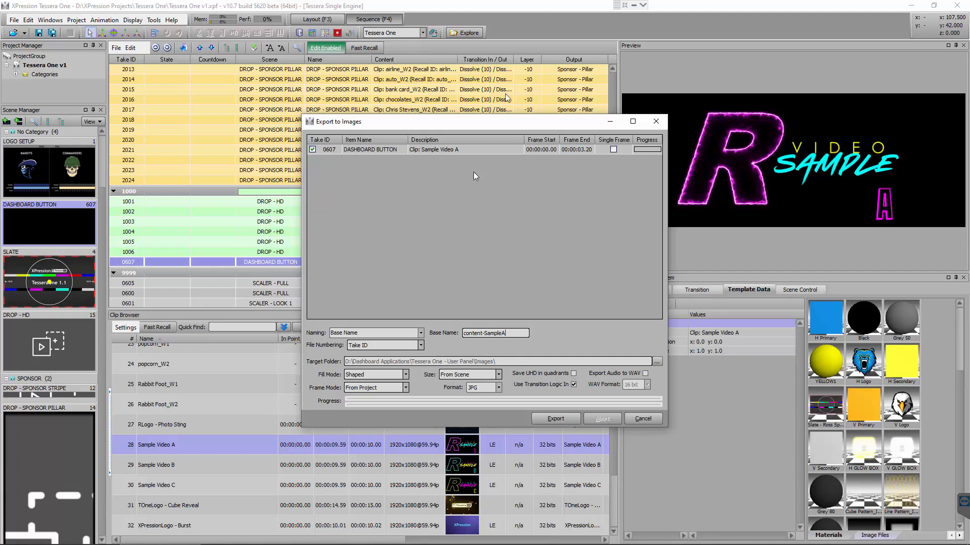
pyautogui.click(613, 149)
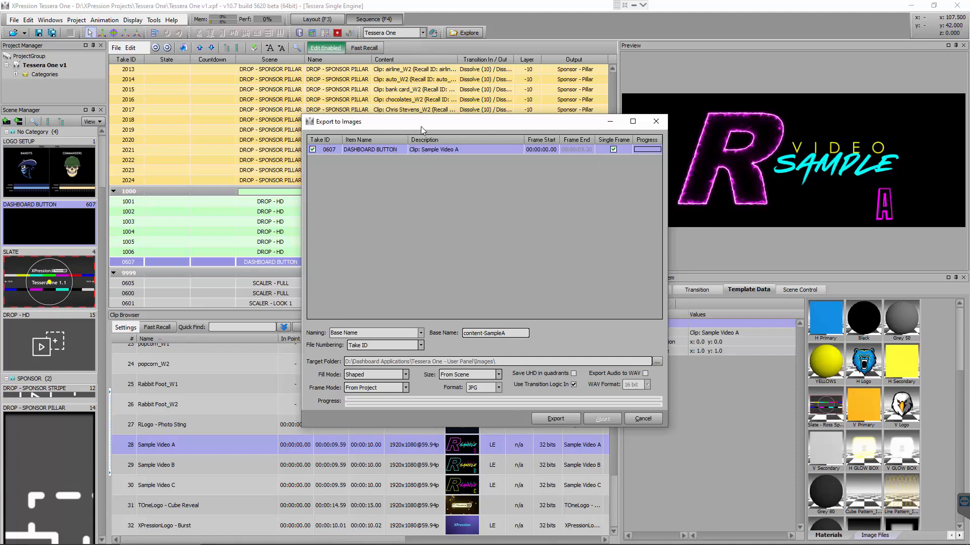
# Export the DASHBOARD BUTTON take item's image and check the resulting content-SampleA0607.jpg in the user panel's Images folder
pyautogui.click(549, 420)
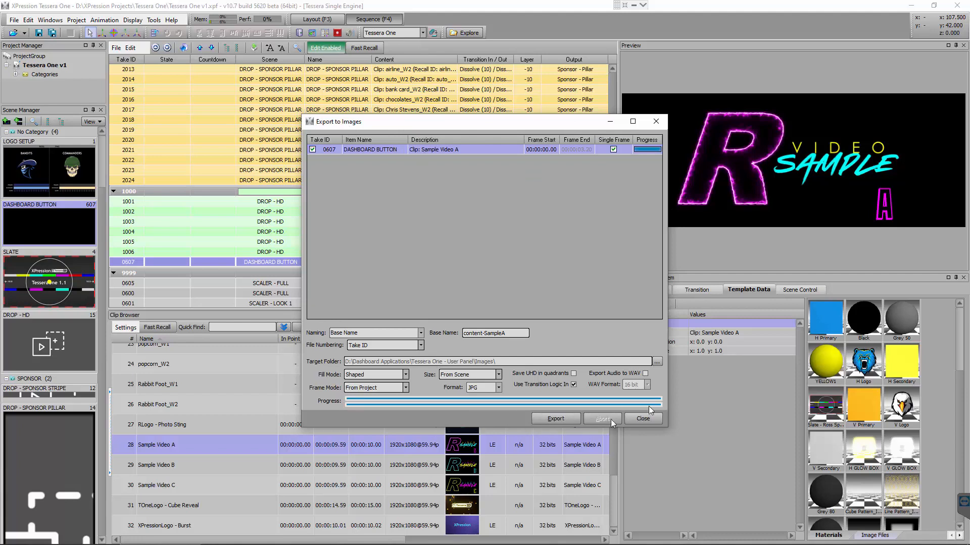
pyautogui.click(643, 419)
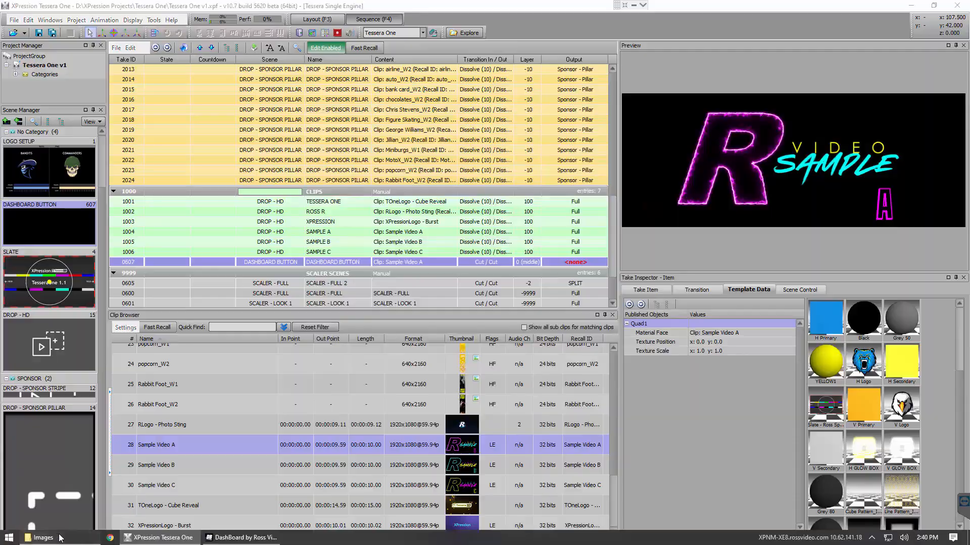
pyautogui.click(55, 538)
pyautogui.click(556, 147)
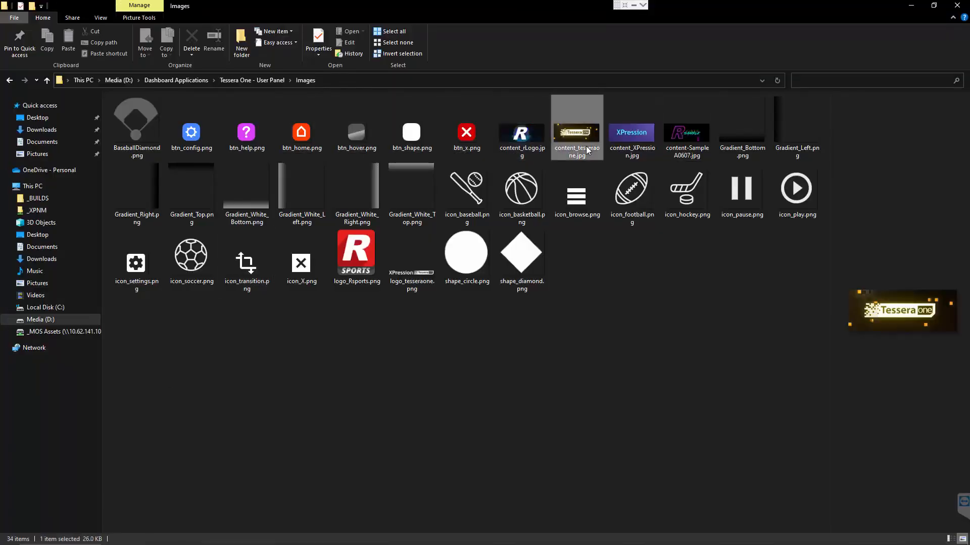
pyautogui.click(674, 136)
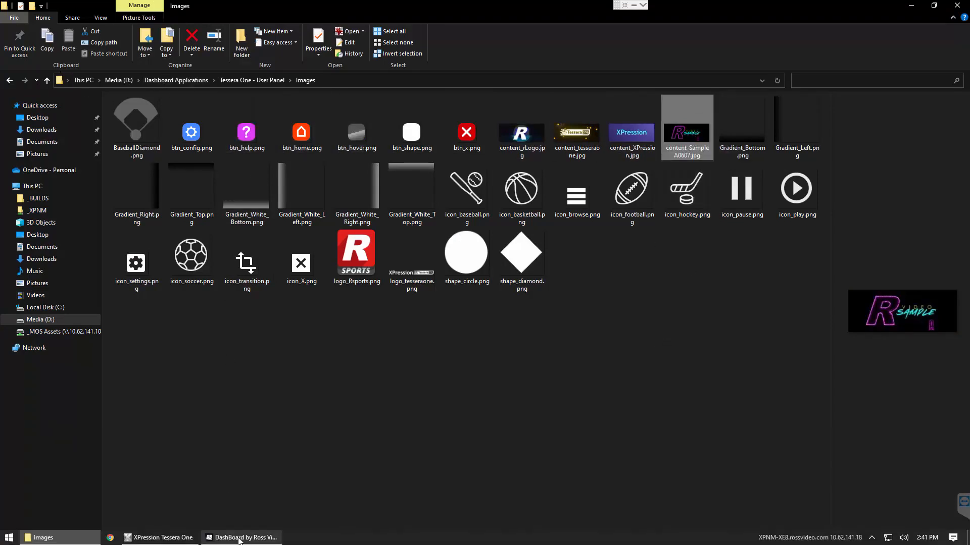
# Switch to DashBoard and set the fourth CLIPS button's background image to content-SampleA0607.jpg, leaving edit mode when done
pyautogui.click(241, 539)
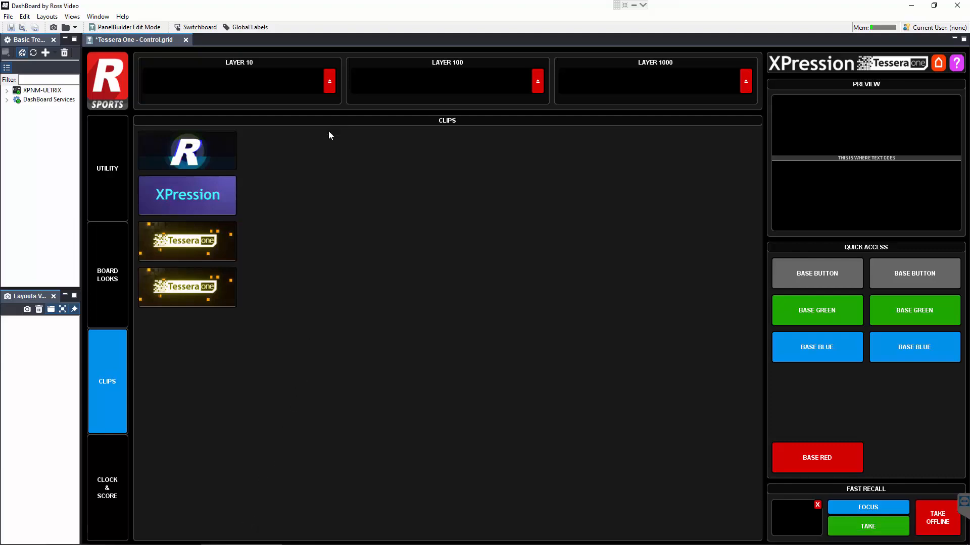
pyautogui.click(133, 28)
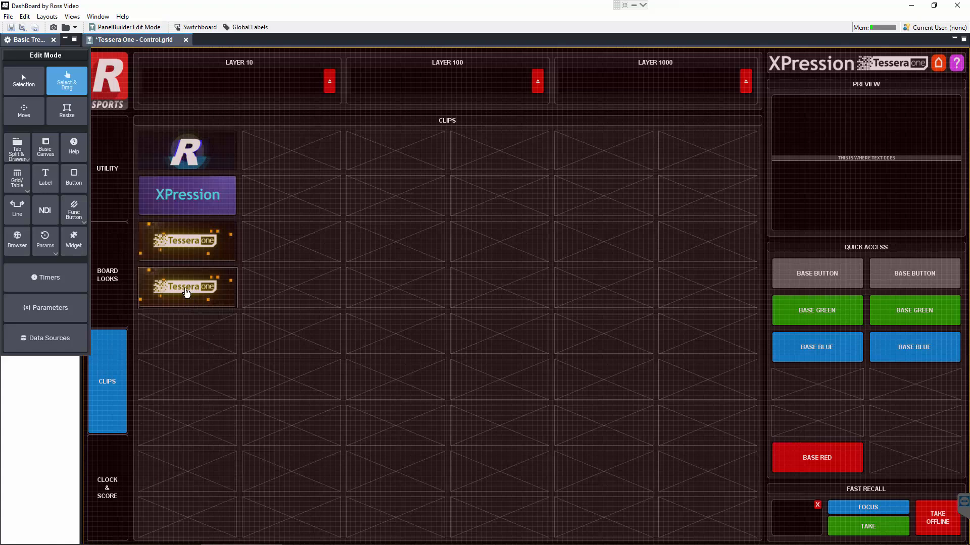
pyautogui.doubleClick(187, 293)
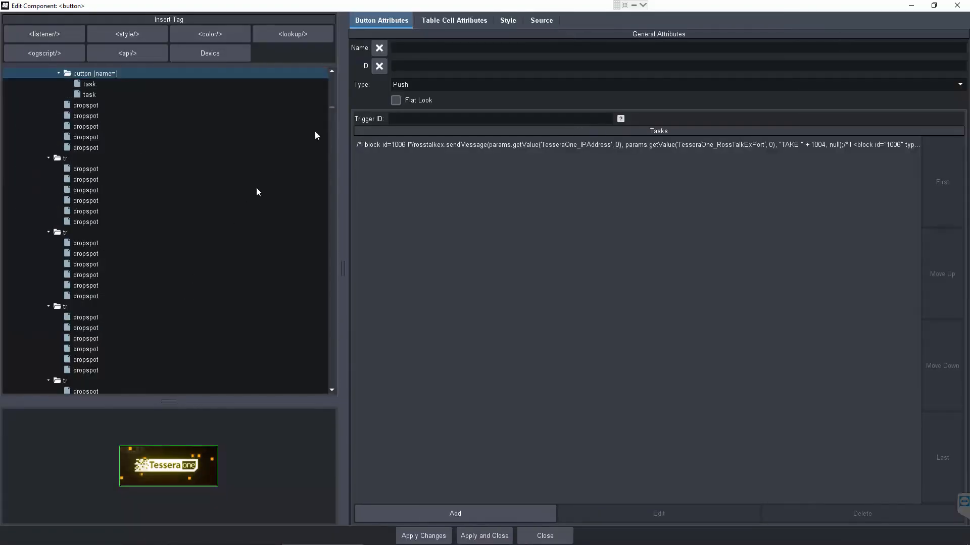
pyautogui.click(507, 21)
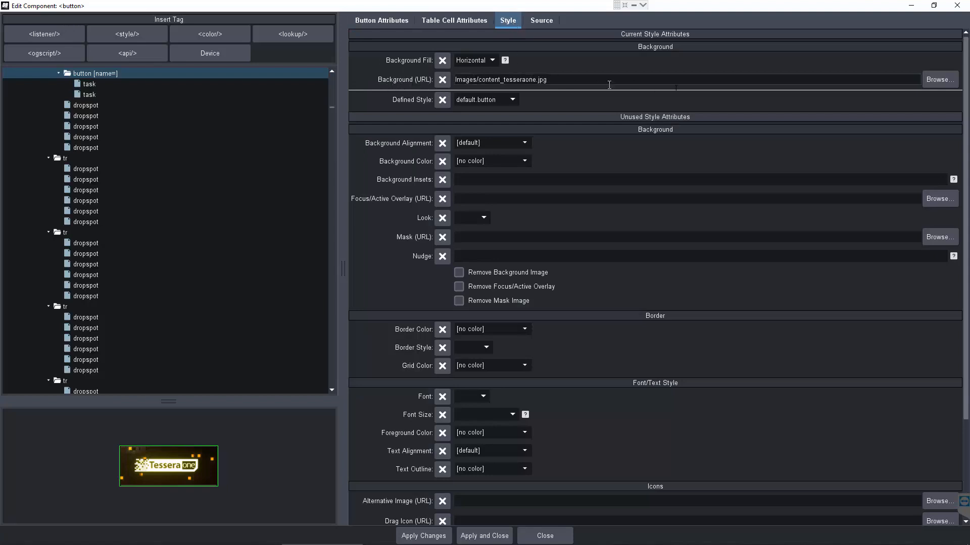
pyautogui.click(940, 81)
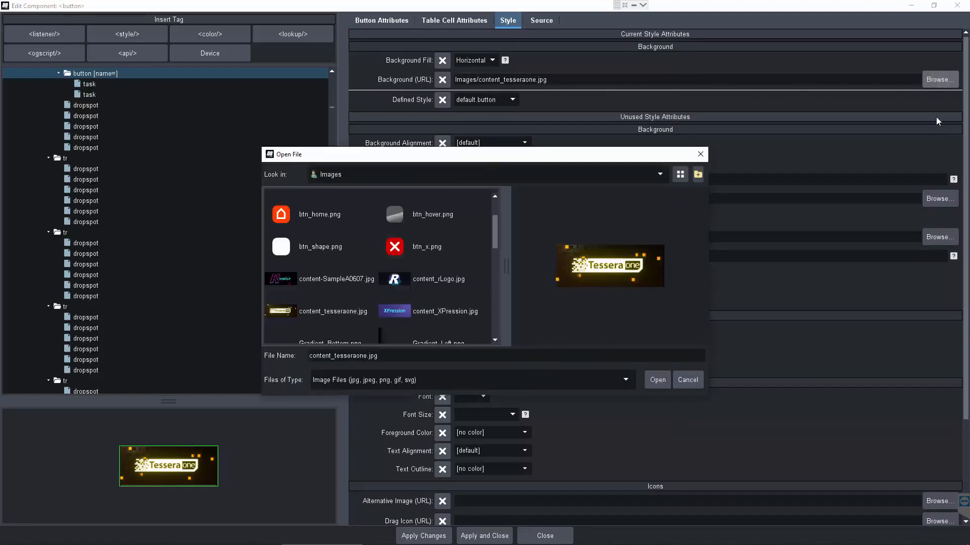
pyautogui.click(301, 277)
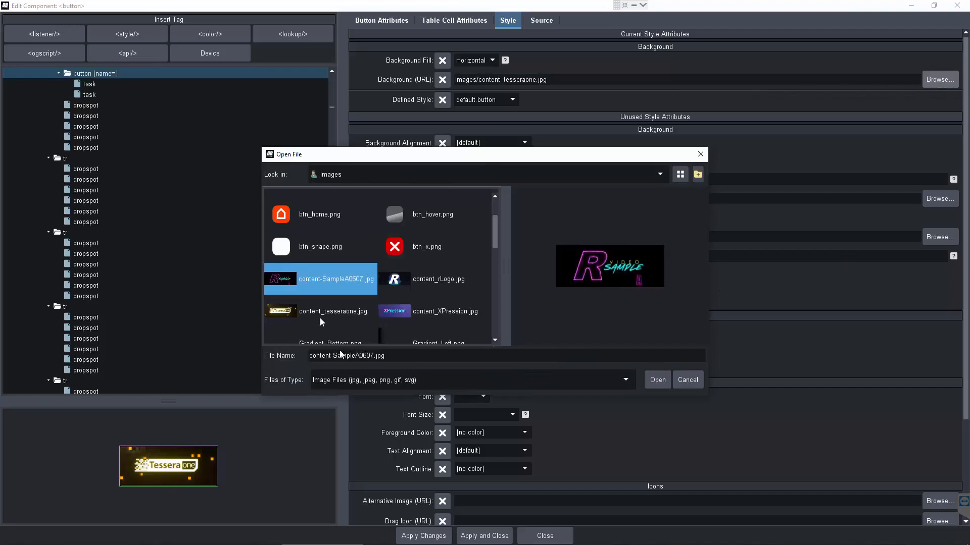
pyautogui.click(658, 380)
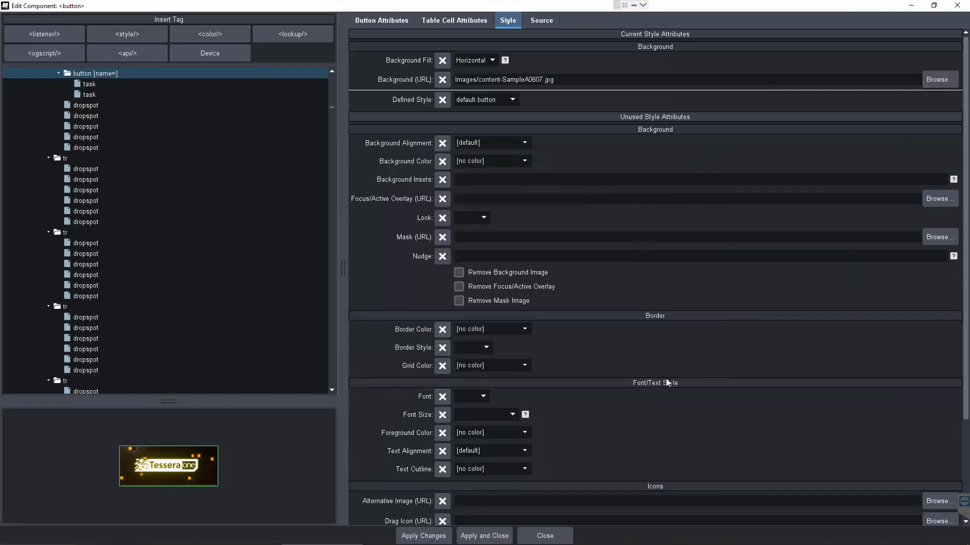
pyautogui.click(485, 536)
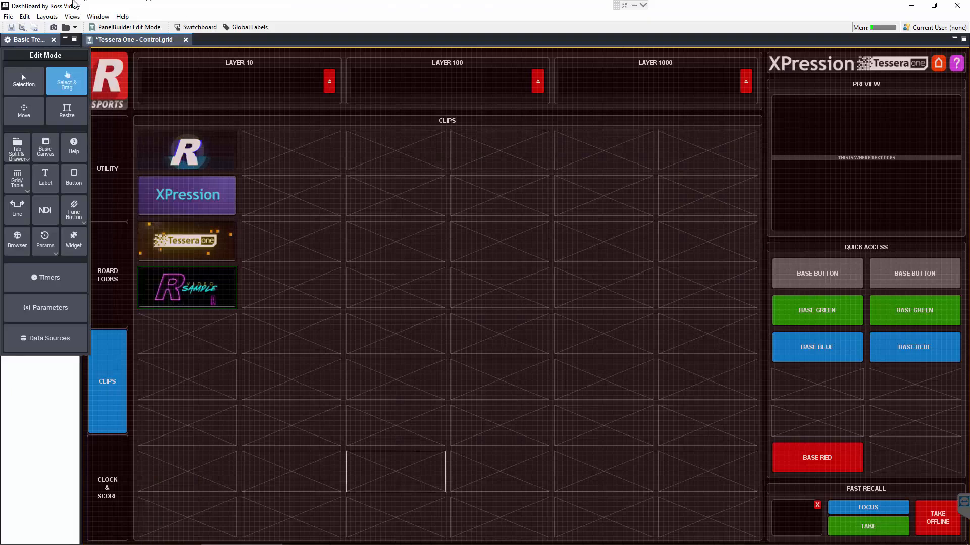
pyautogui.click(110, 30)
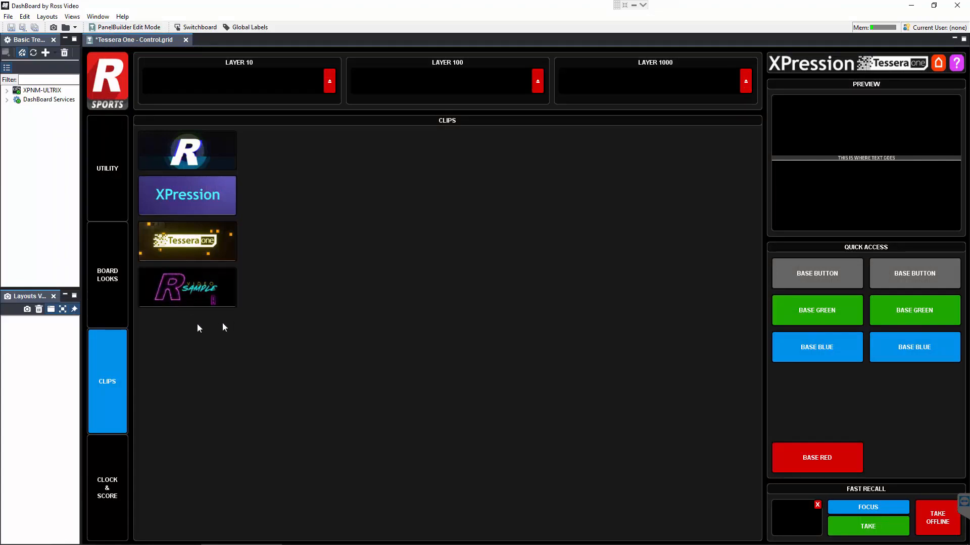
# Switch to XPression and delete the DASHBOARD BUTTON take item 0607 from the CLIPS group
pyautogui.click(160, 538)
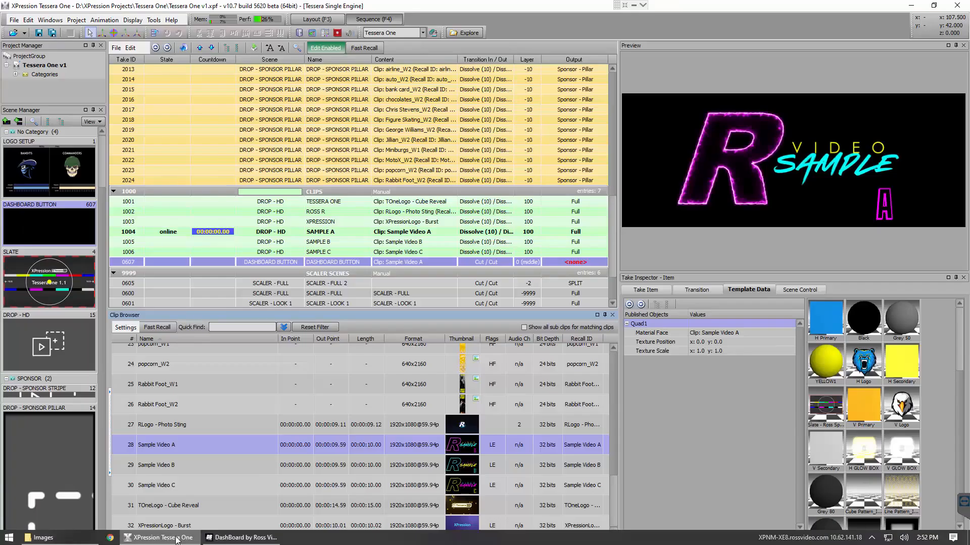
pyautogui.rightClick(162, 262)
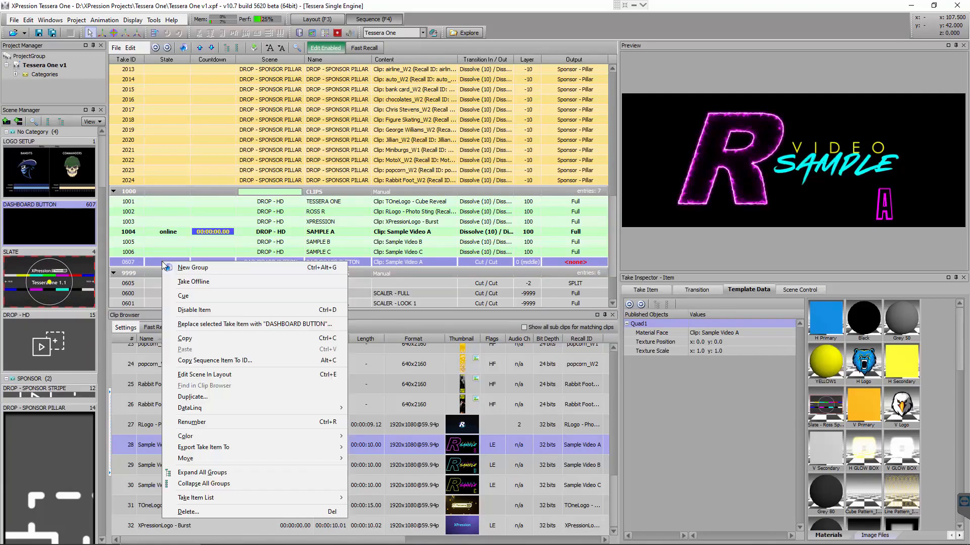
pyautogui.click(205, 512)
pyautogui.click(462, 293)
pyautogui.click(678, 425)
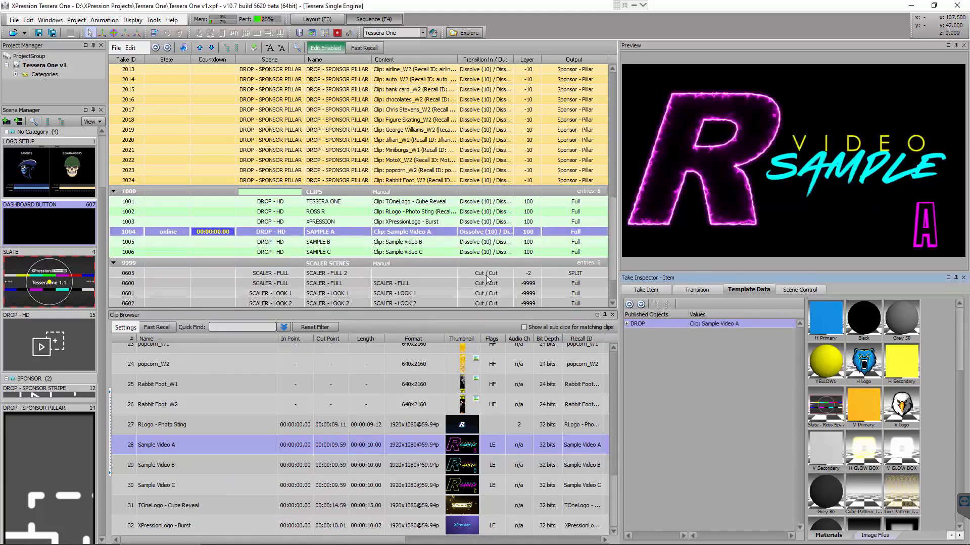
# Return to DashBoard and, in PanelBuilder edit mode, delete the Video Sample A button from the CLIPS grid
pyautogui.click(217, 537)
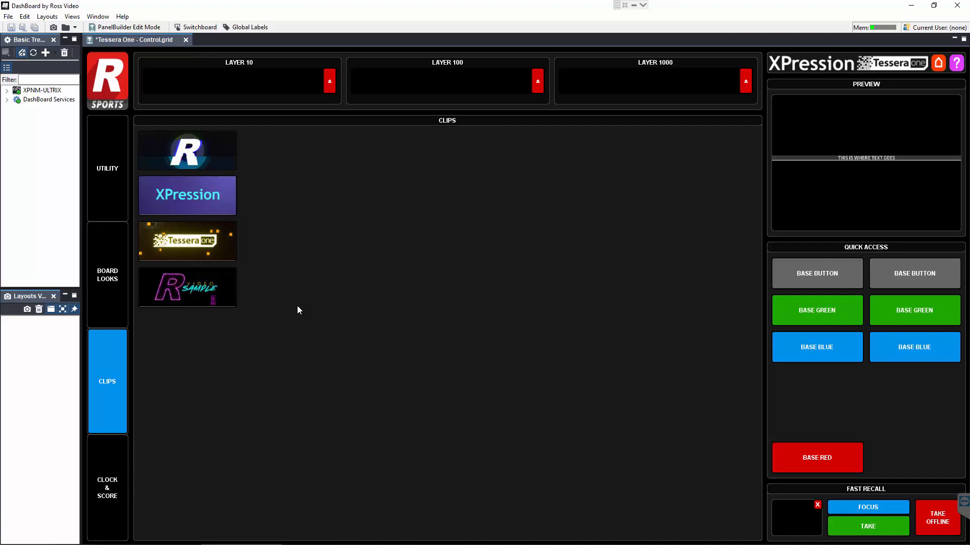
pyautogui.hotkey('ctrl', 'e')
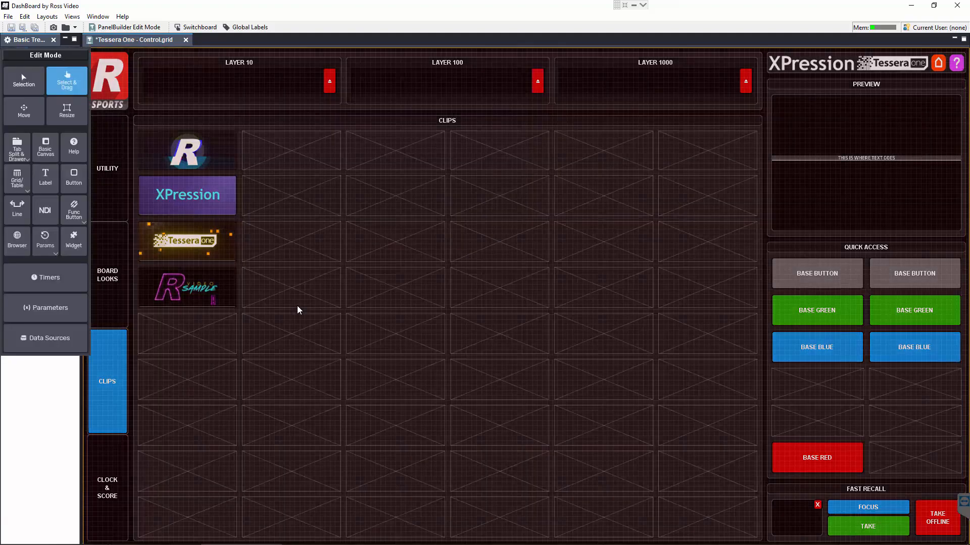
pyautogui.hotkey('ctrl', 'e')
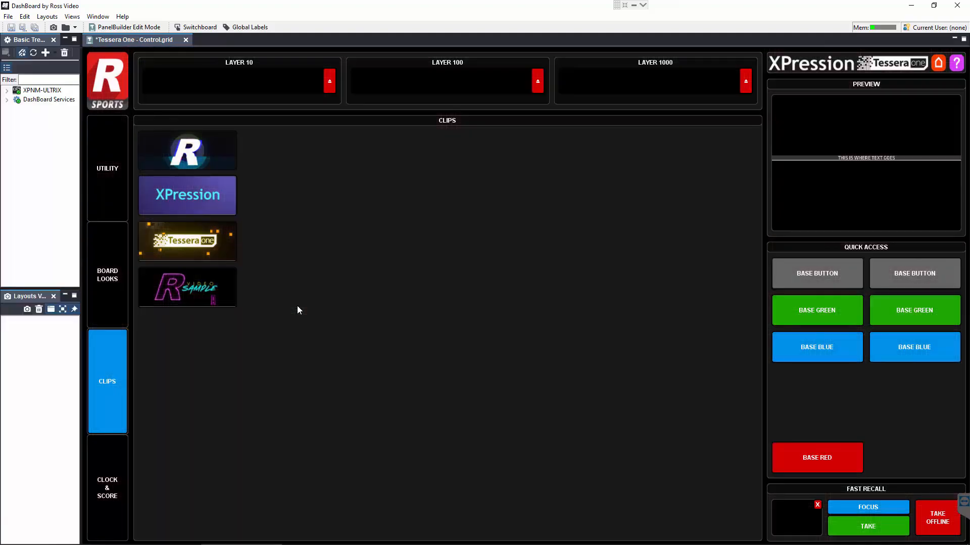
pyautogui.click(117, 28)
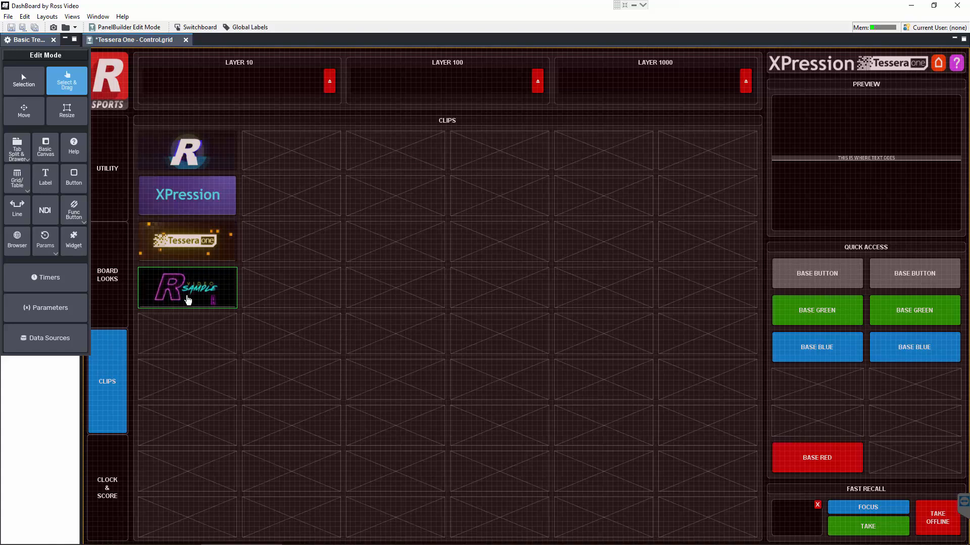
pyautogui.press('Delete')
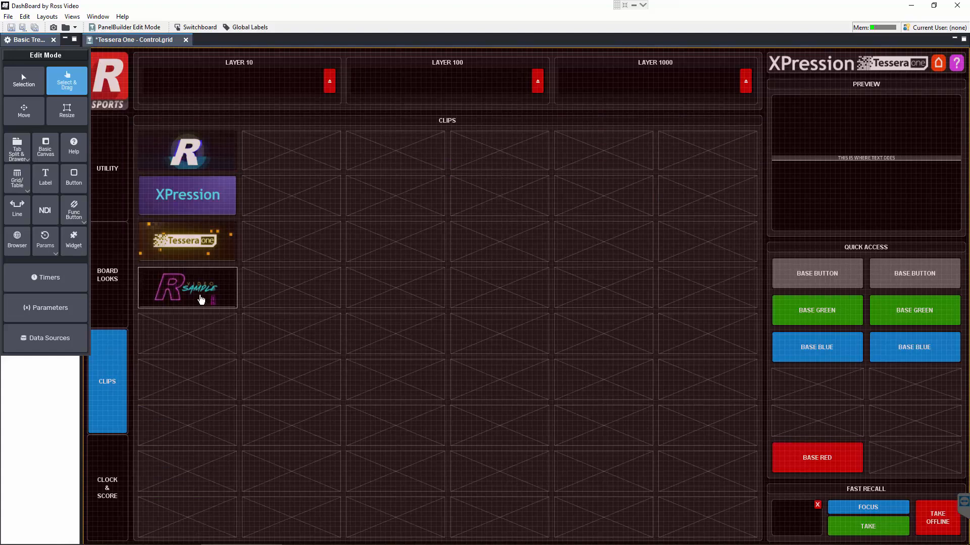
pyautogui.click(201, 299)
pyautogui.press('Delete')
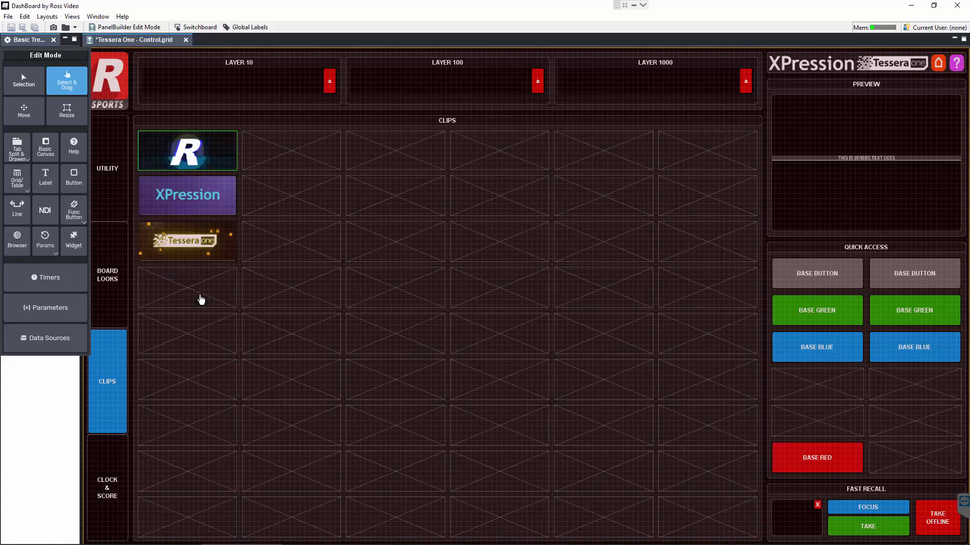